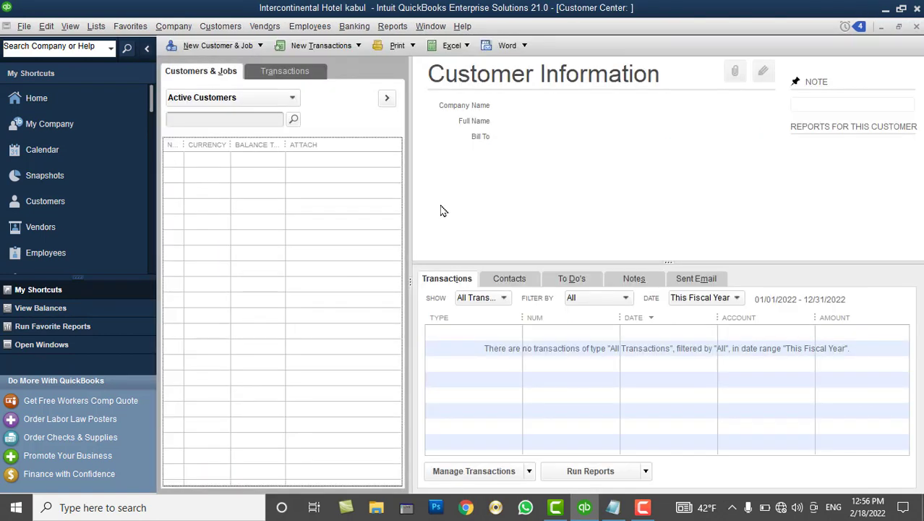
Close and reopen the Customer Center, then drag the customer list's Name column wider
left_click(243, 47)
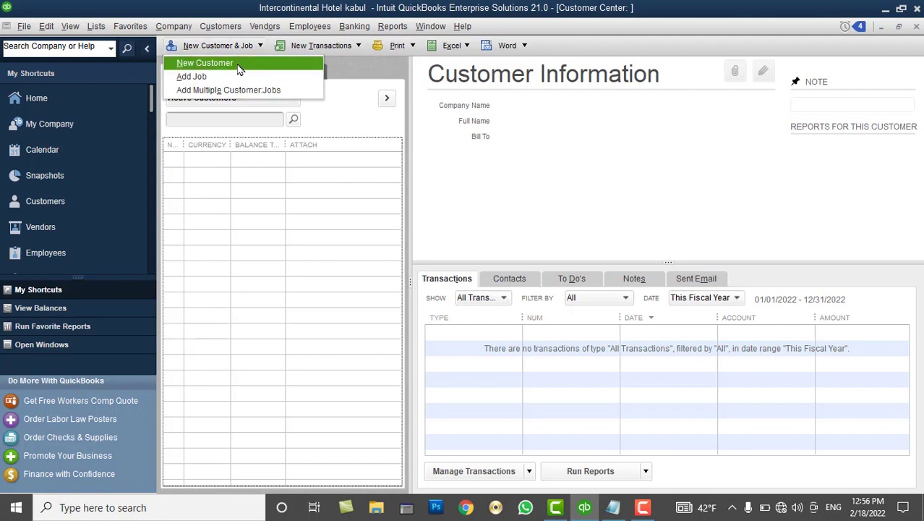
left_click(916, 26)
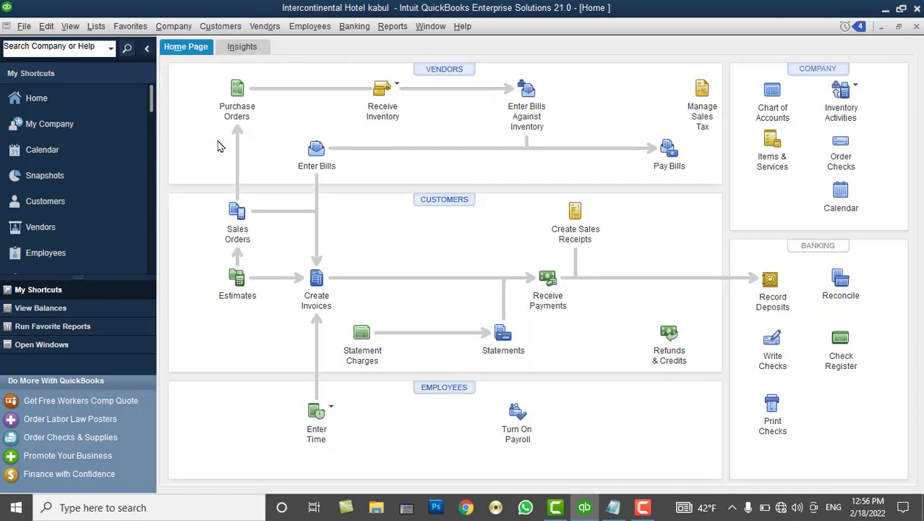
left_click(54, 210)
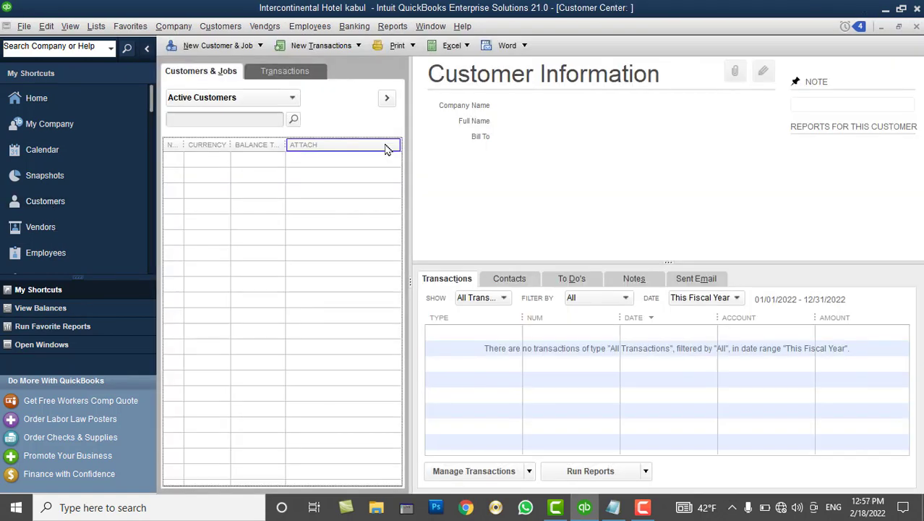
left_click(240, 49)
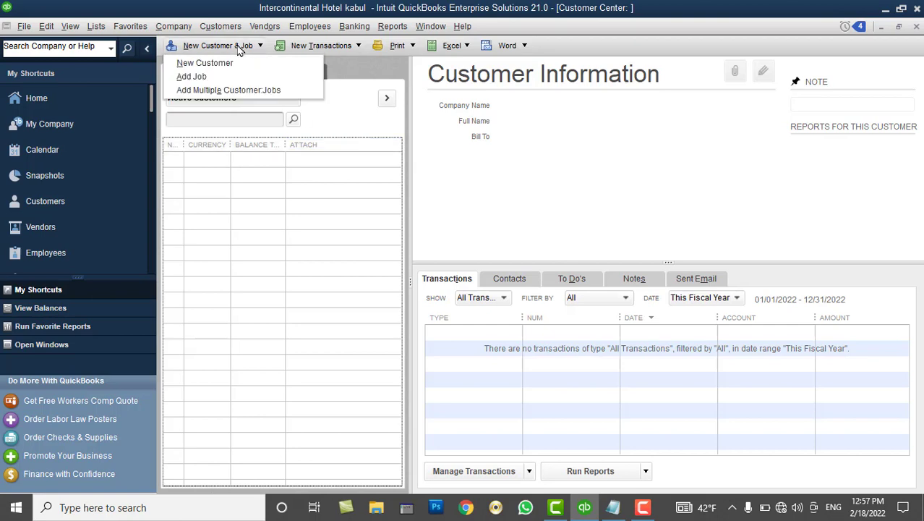
left_click(918, 27)
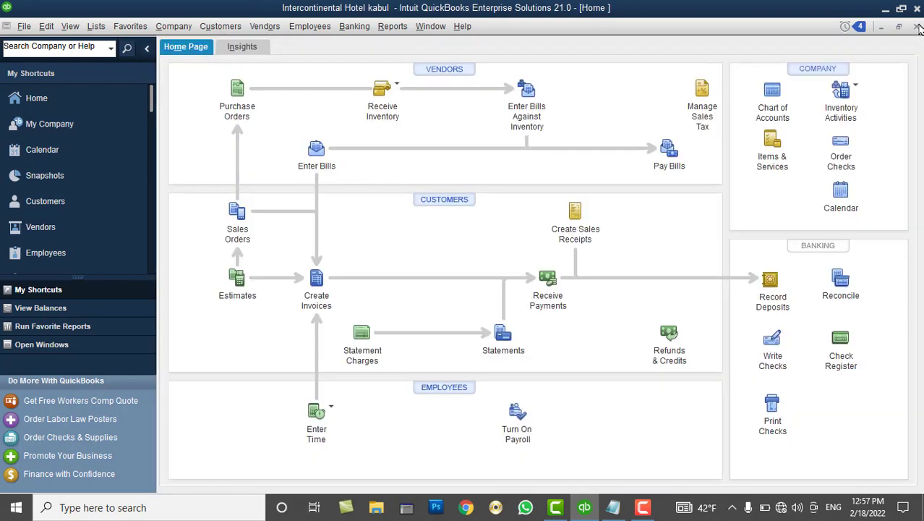
left_click(231, 28)
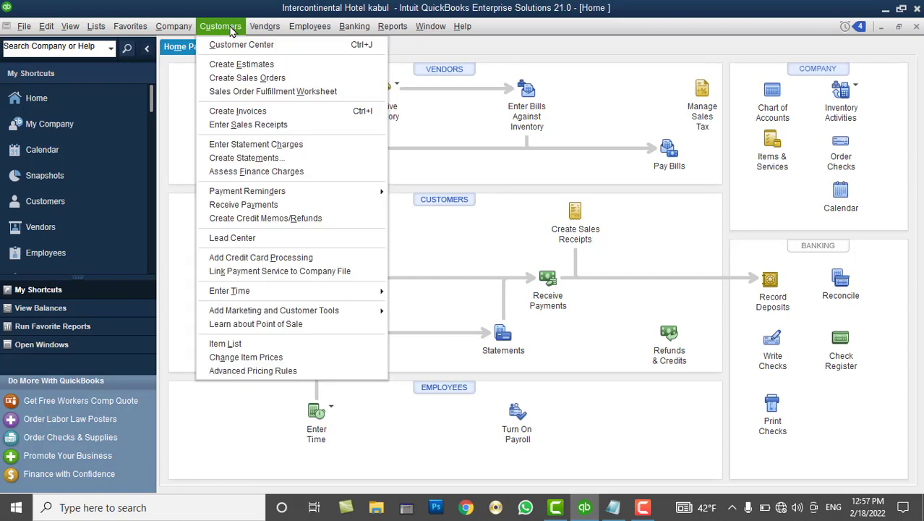
left_click(233, 47)
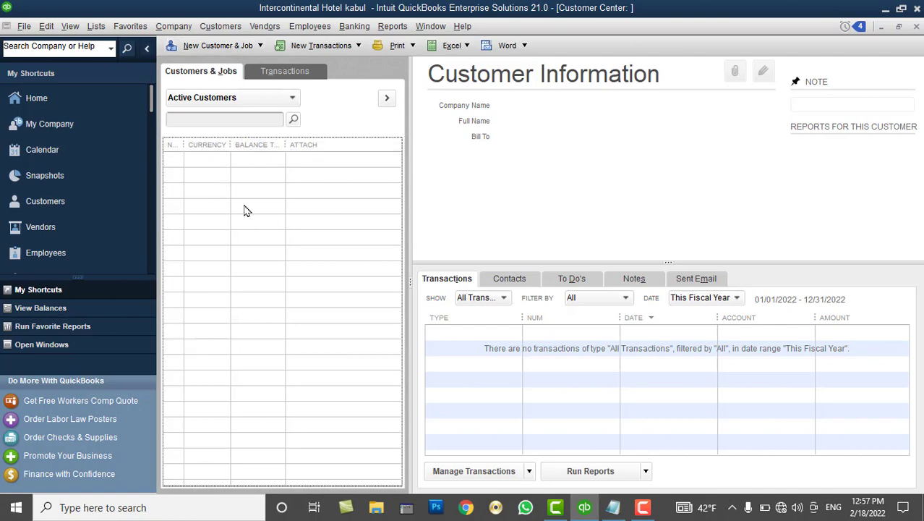
left_click_drag(186, 144, 274, 149)
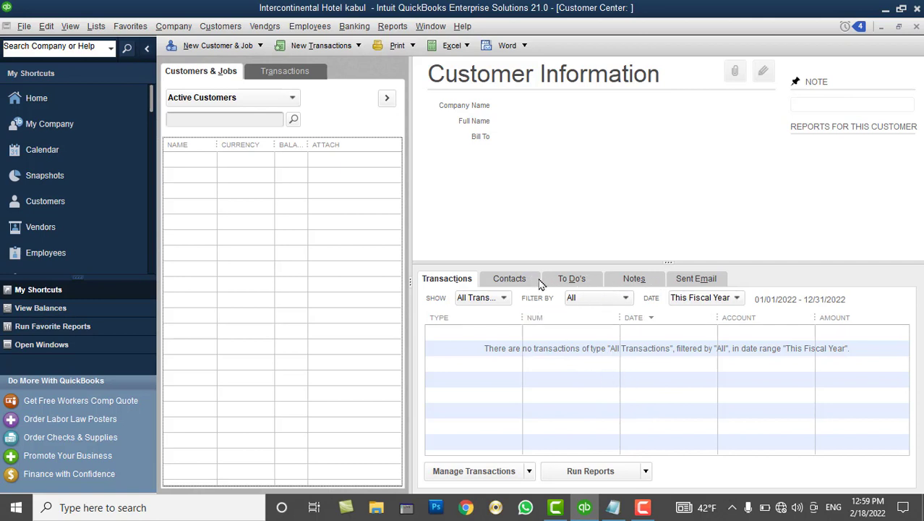
Open a blank New Customer form from the New Customer & Job menu
left_click(510, 382)
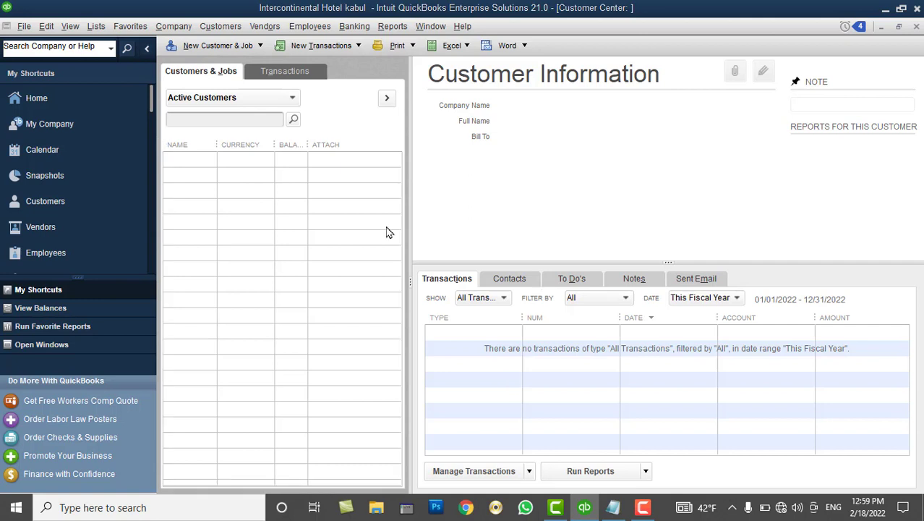
left_click(233, 49)
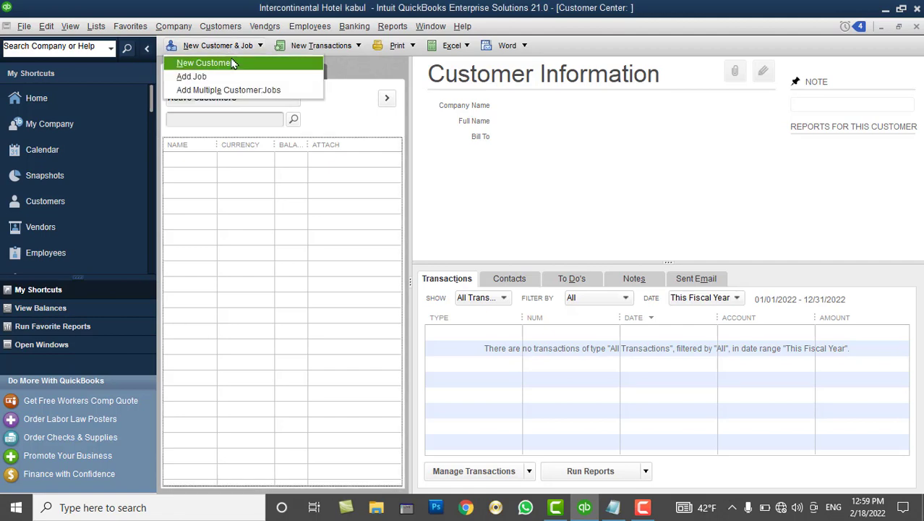
left_click(217, 63)
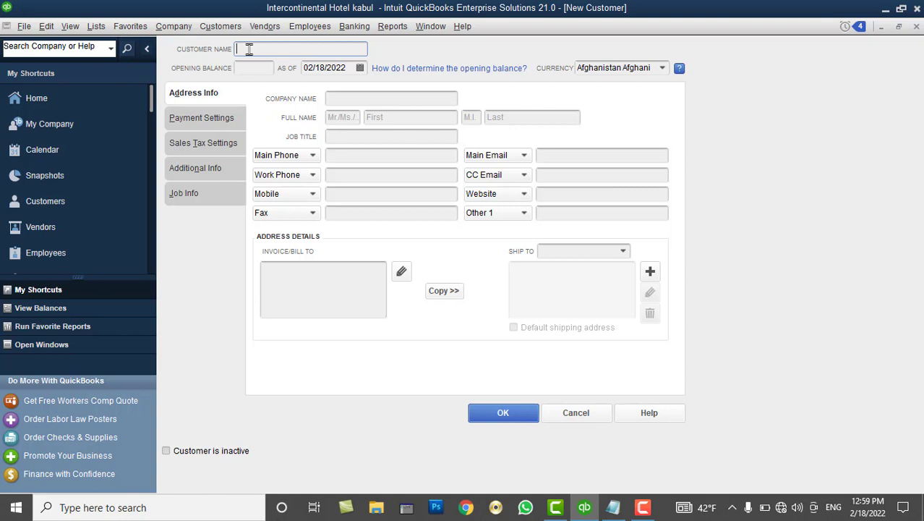
Fill in the customer's full name in the Customer Name field
left_click(263, 66)
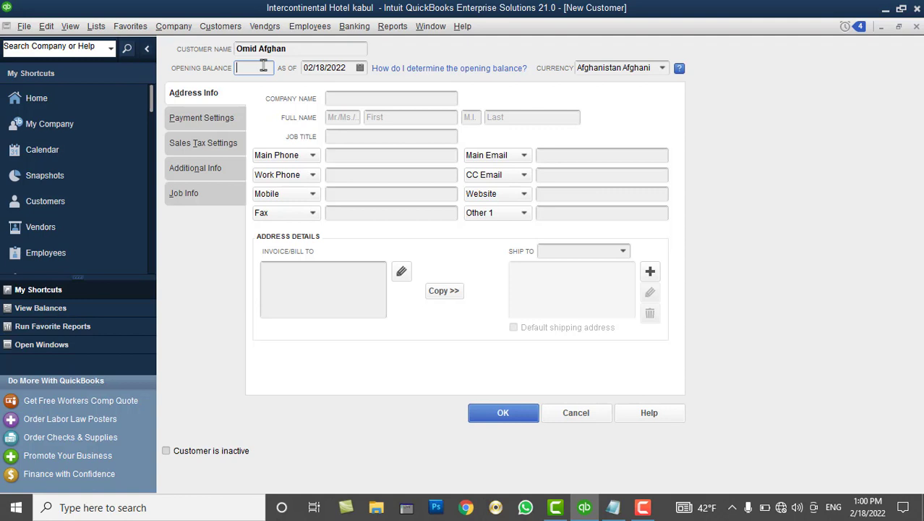
left_click_drag(291, 48, 236, 46)
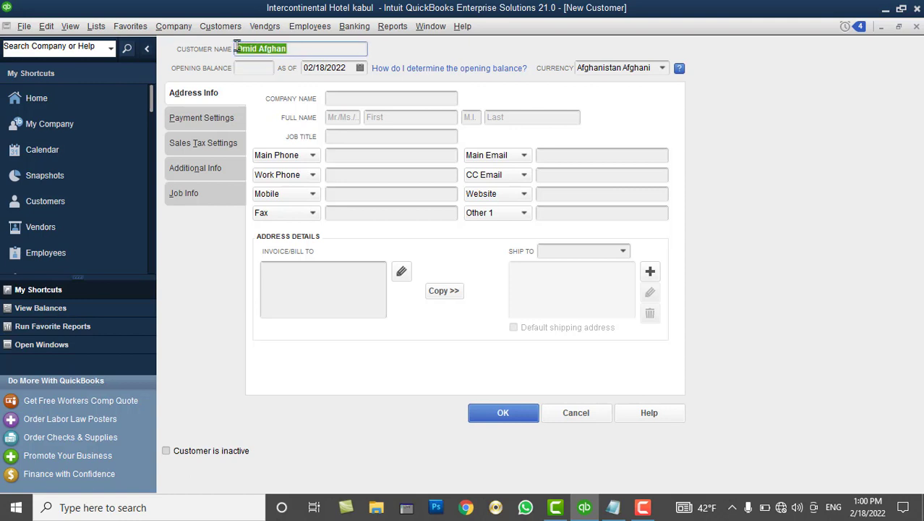
left_click(246, 70)
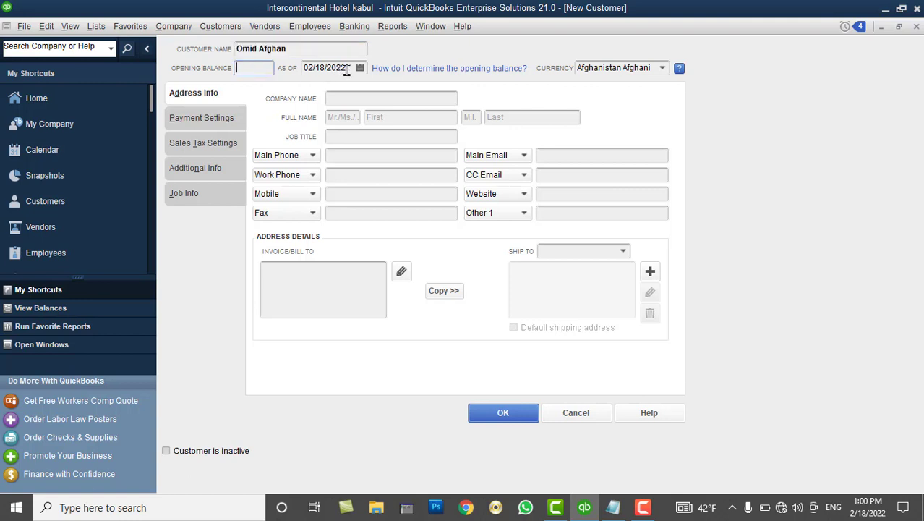
left_click(663, 71)
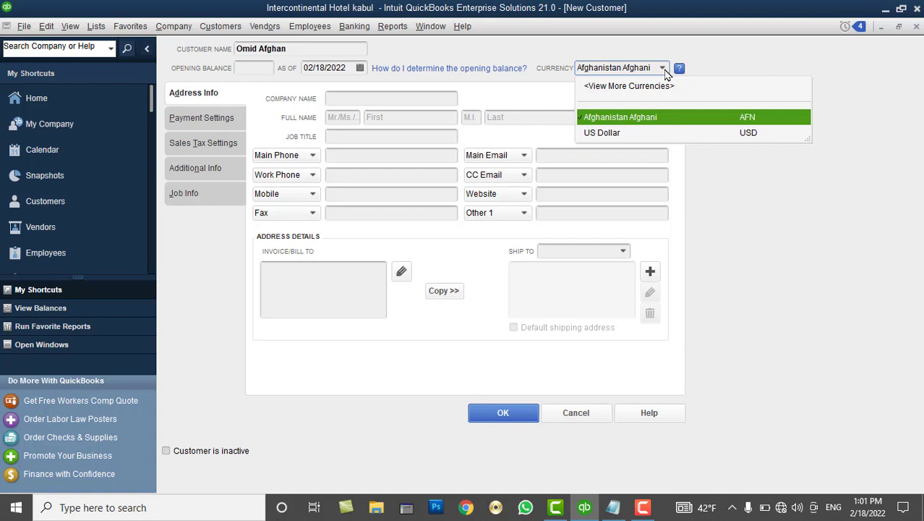
left_click(612, 122)
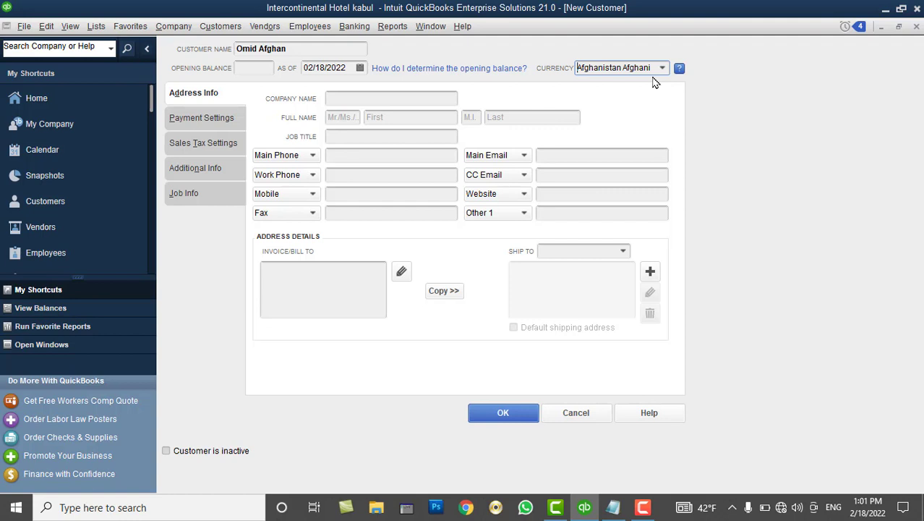
left_click(662, 68)
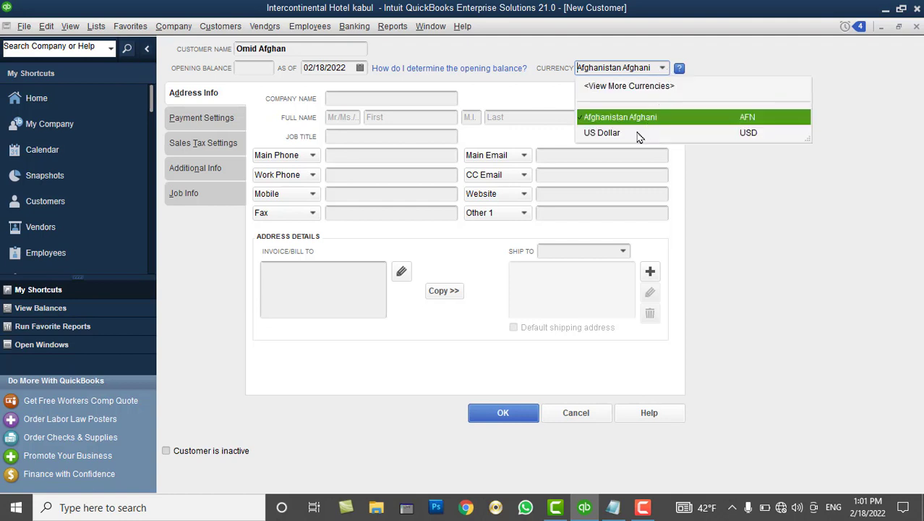
left_click(584, 56)
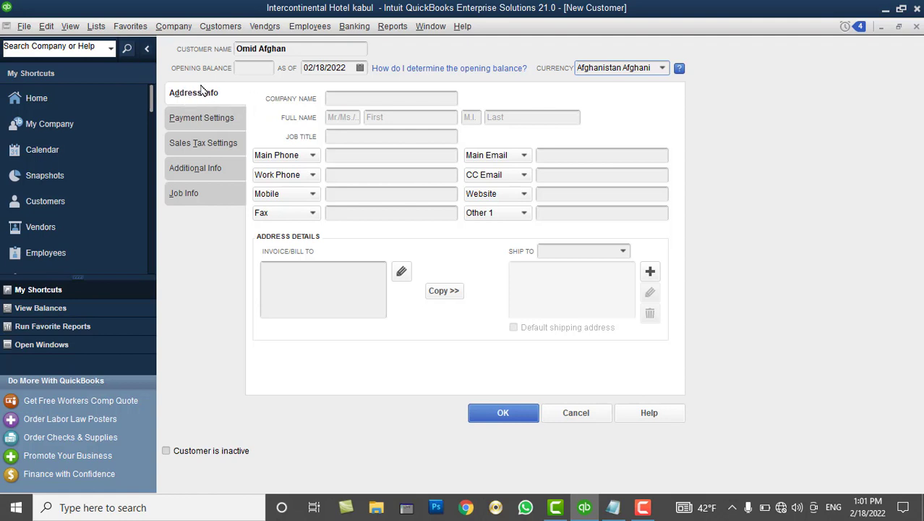
Enter company Alikozay Ltd and contact title Mr with the contact's first and last name
left_click(339, 99)
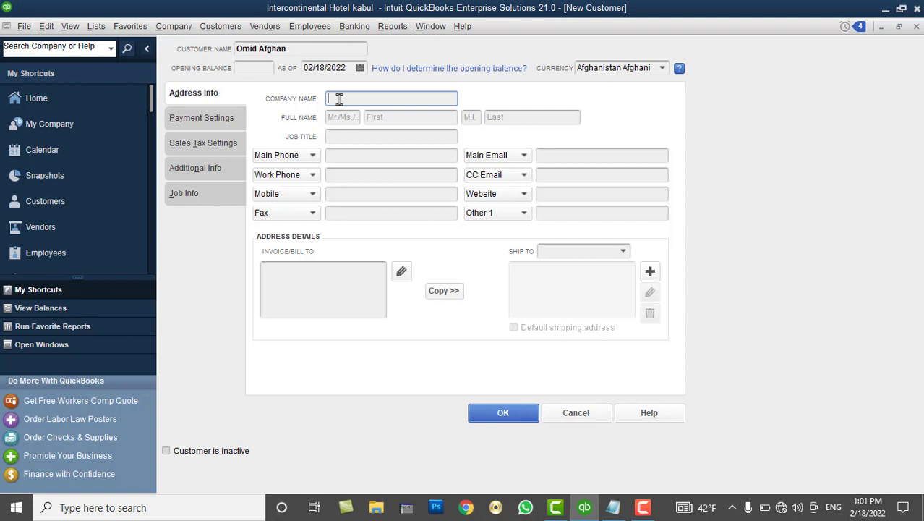
type("Alikozay Ltd")
left_click(344, 119)
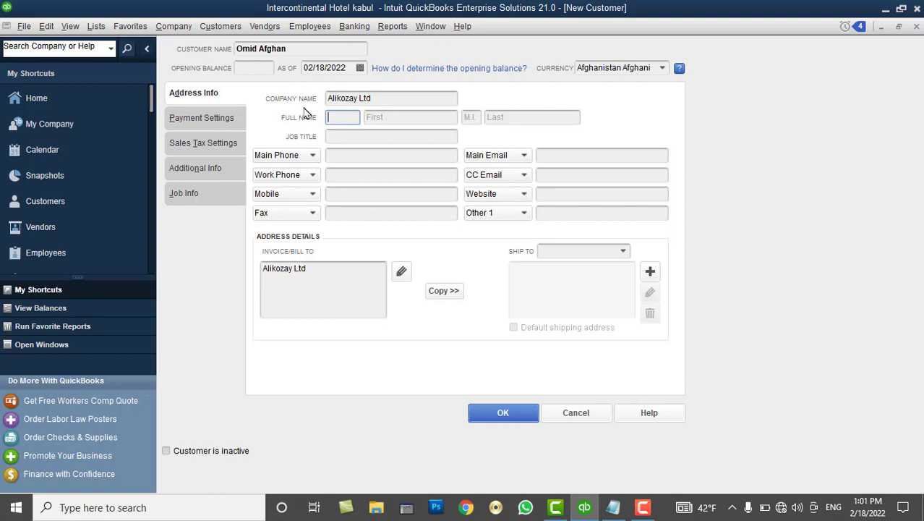
type("Mr")
key("Tab")
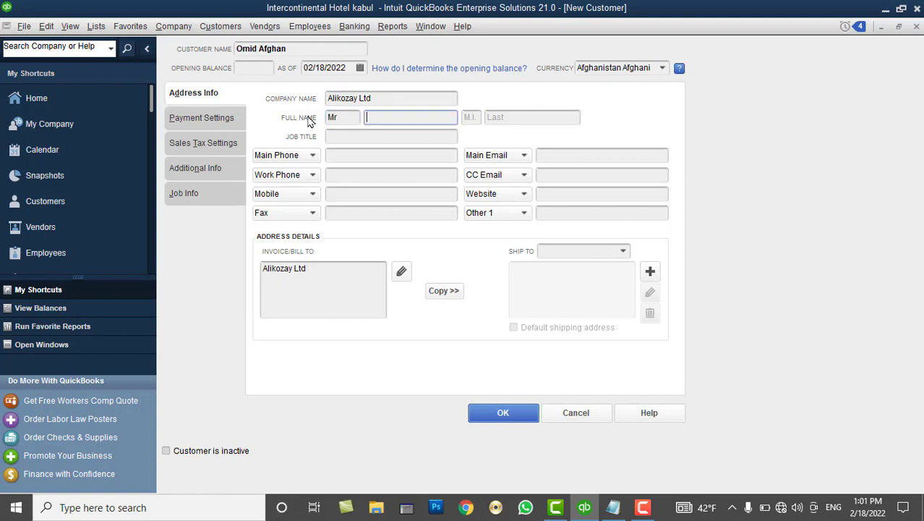
key("Tab")
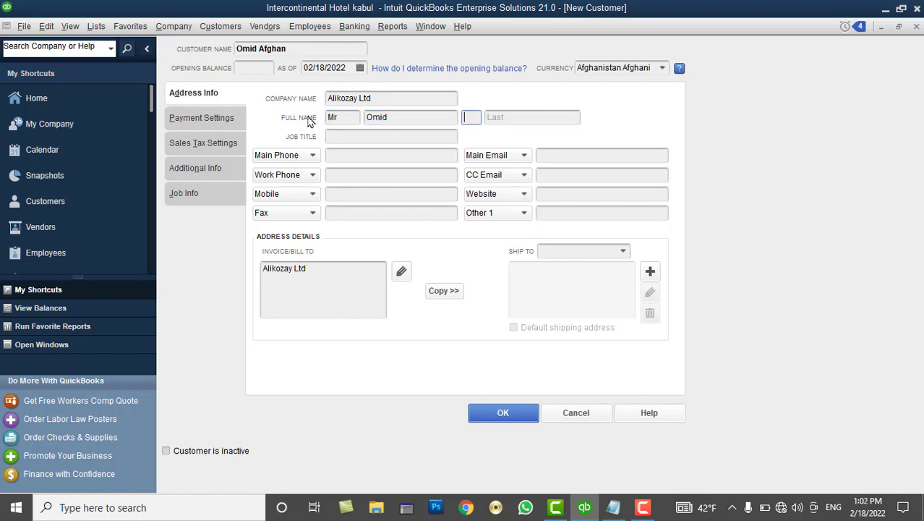
key("Tab")
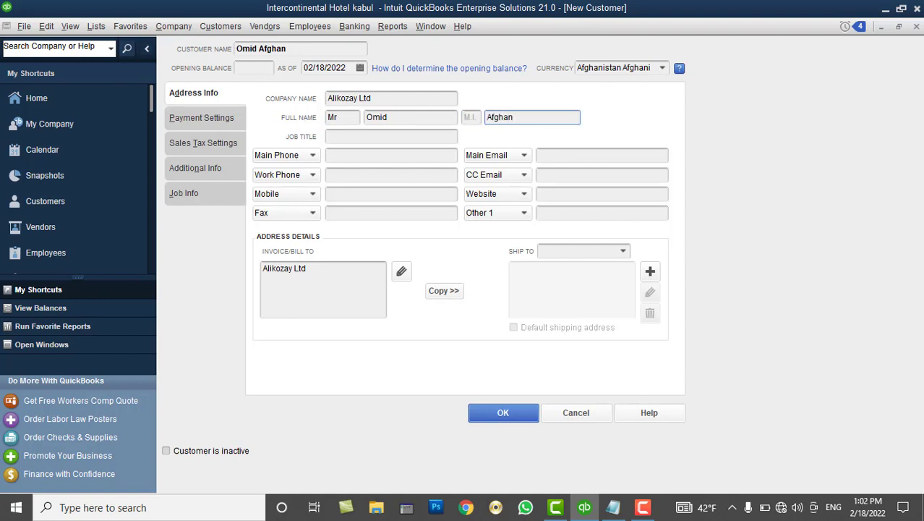
Set job title to Owner and enter the customer's main phone number
left_click(373, 138)
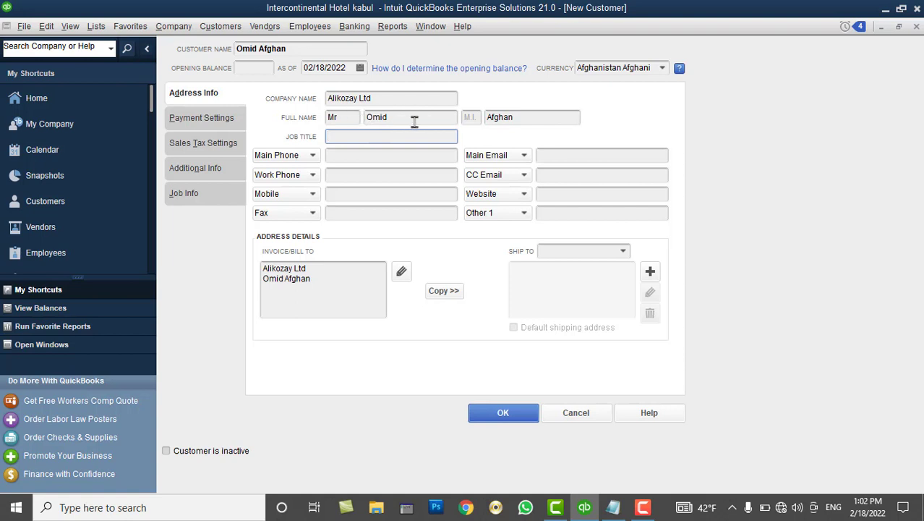
type("Owner")
left_click(342, 156)
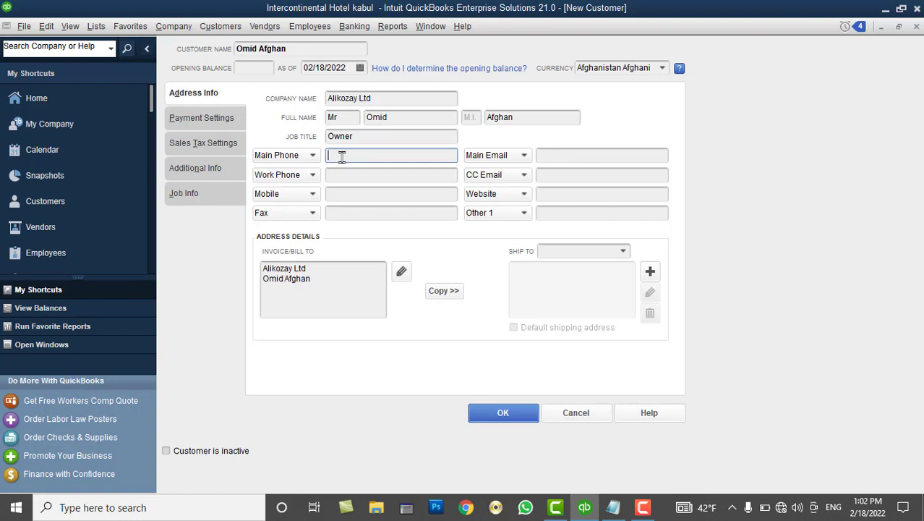
left_click_drag(398, 155, 344, 149)
Fill in the customer's main e-mail address
left_click(565, 155)
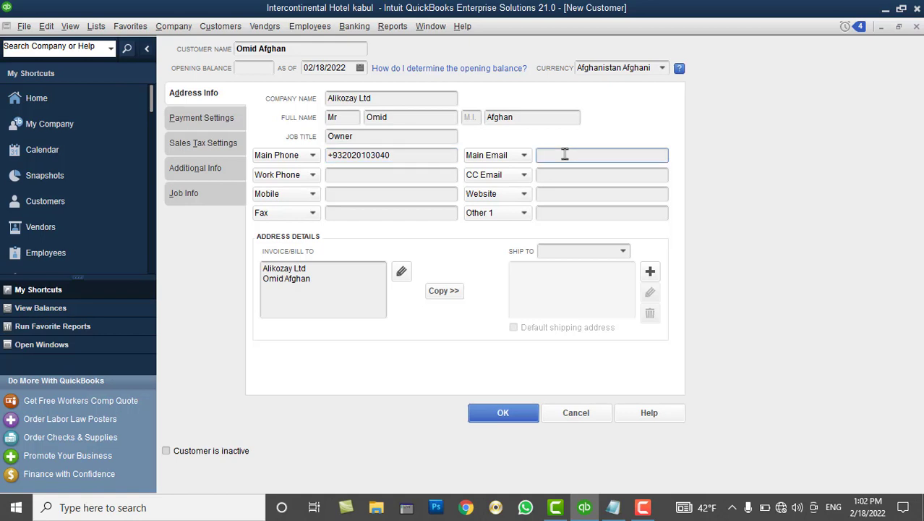
left_click(396, 176)
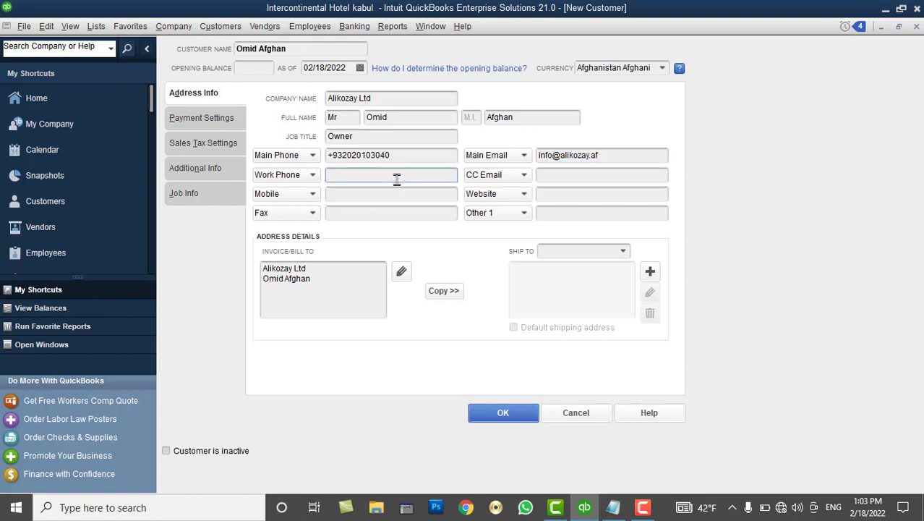
left_click(390, 194)
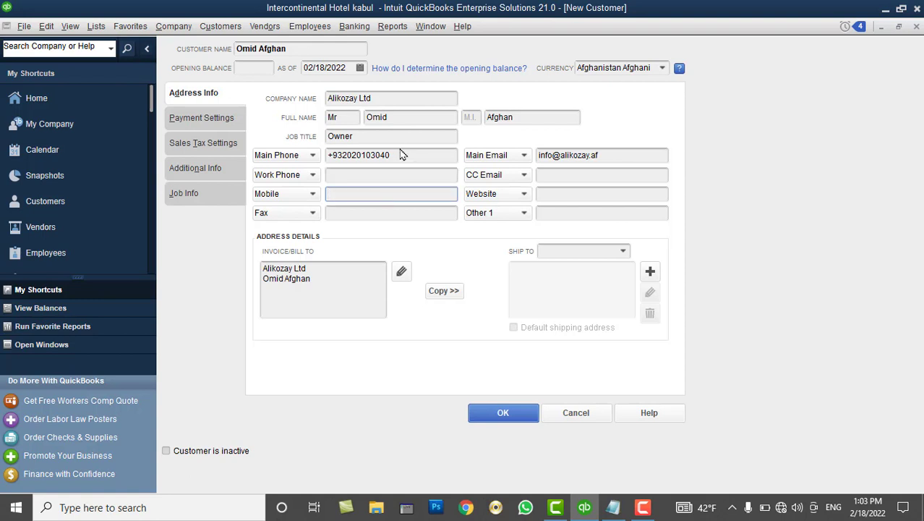
left_click_drag(400, 155, 335, 153)
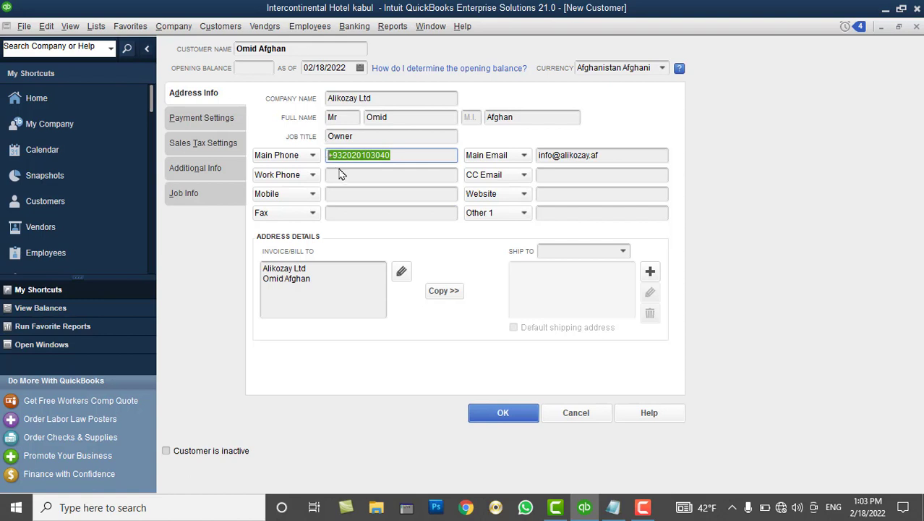
left_click(345, 174)
Enter the customer's mobile number in the Mobile field
left_click(348, 193)
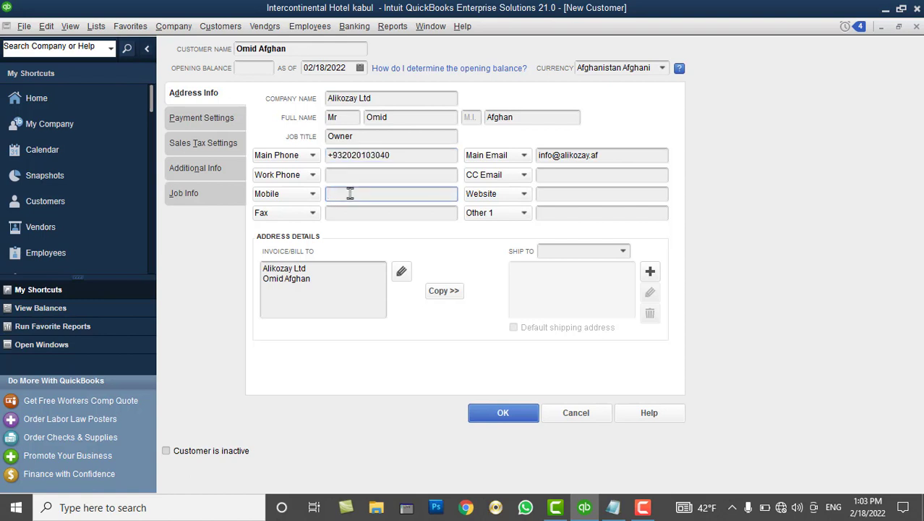
left_click(364, 212)
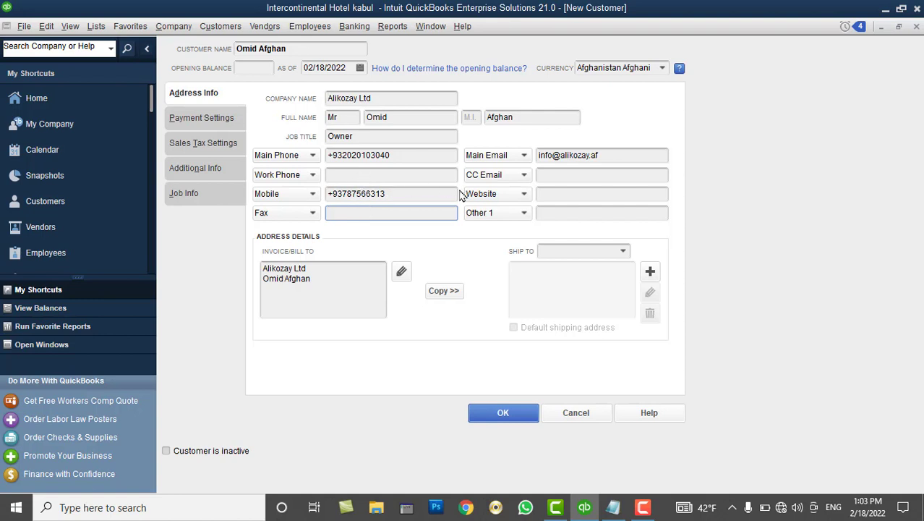
left_click(555, 174)
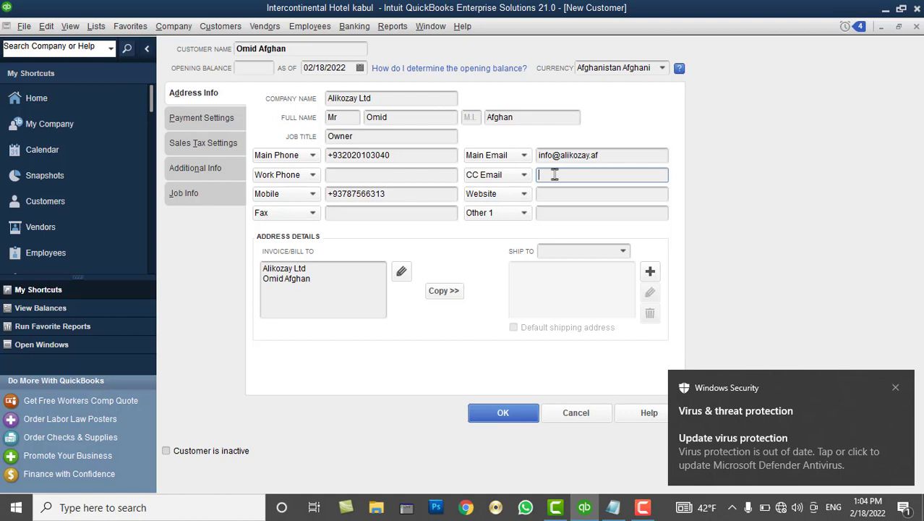
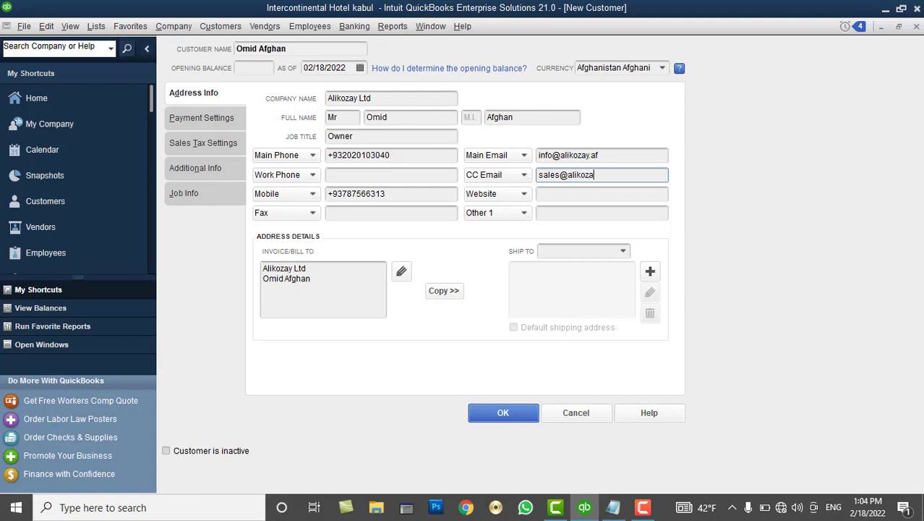
left_click(578, 196)
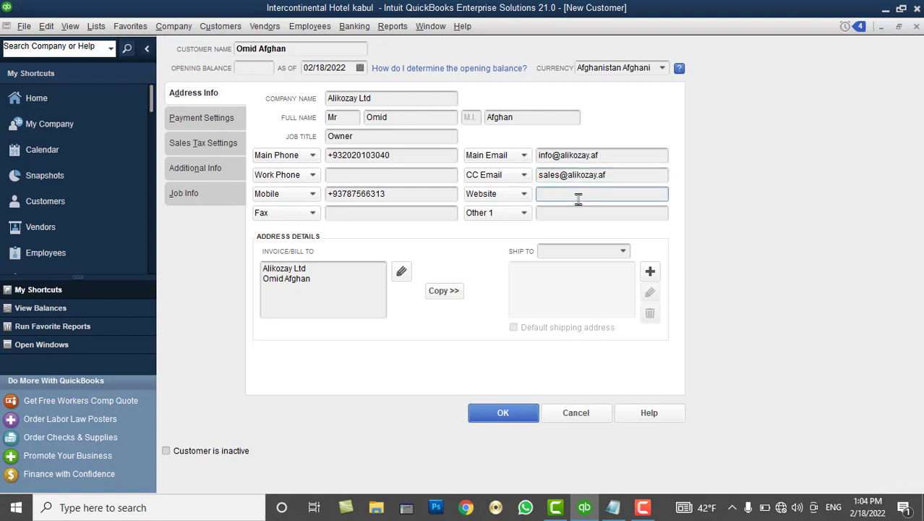
type("www.alikozay.af")
Change the extra contact field to Skype ID and enter the Skype name
left_click(576, 214)
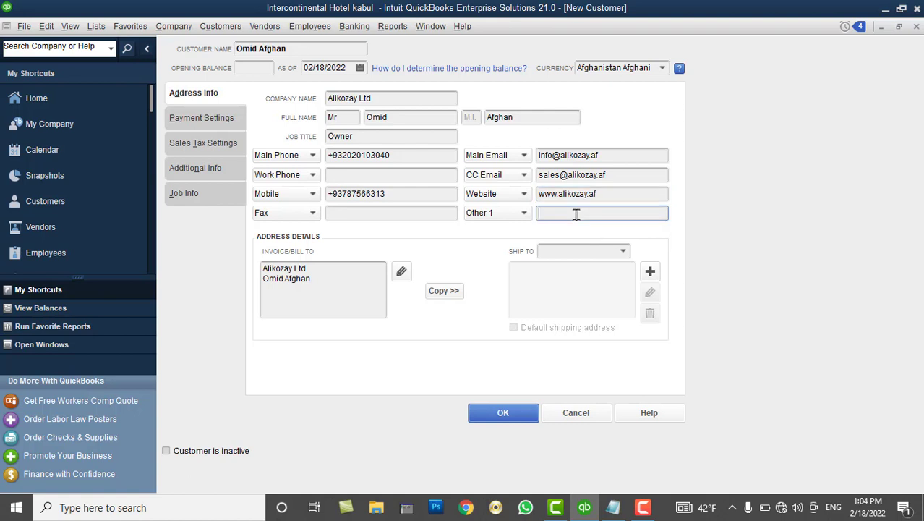
left_click(524, 214)
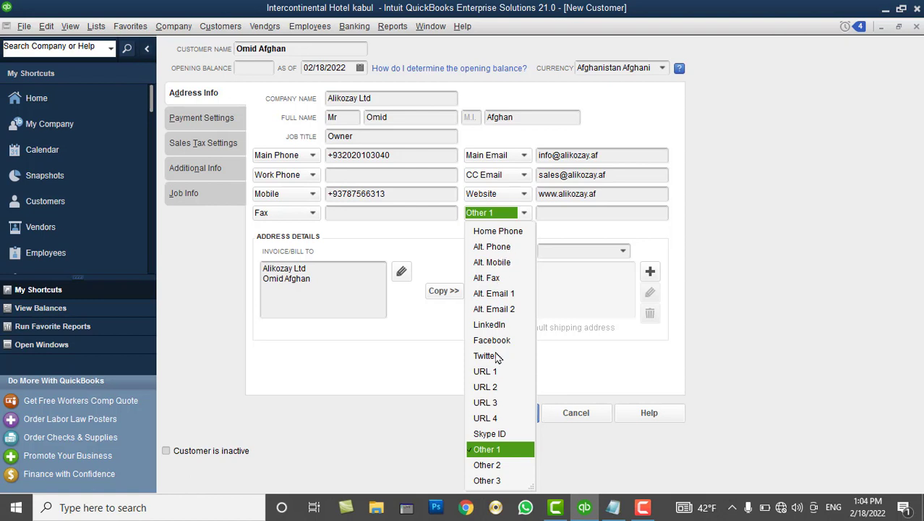
left_click(500, 437)
left_click(557, 213)
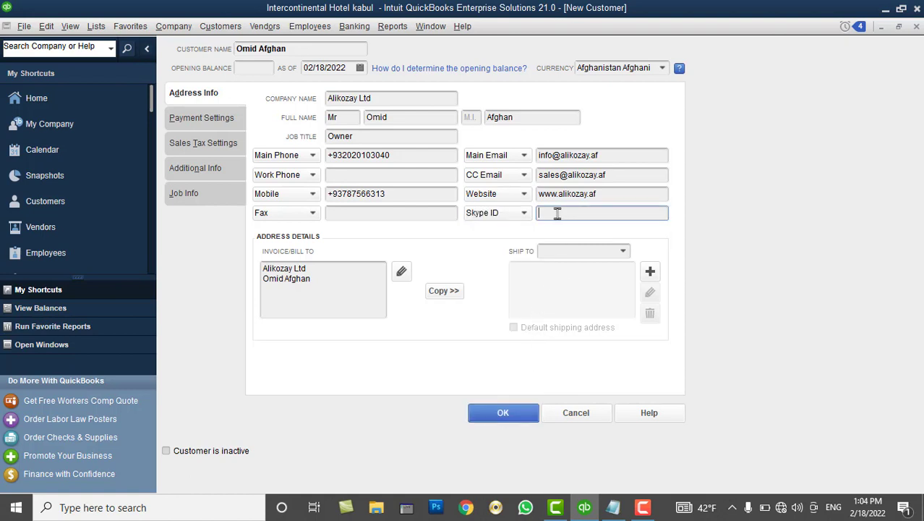
type("alikozay")
left_click(334, 268)
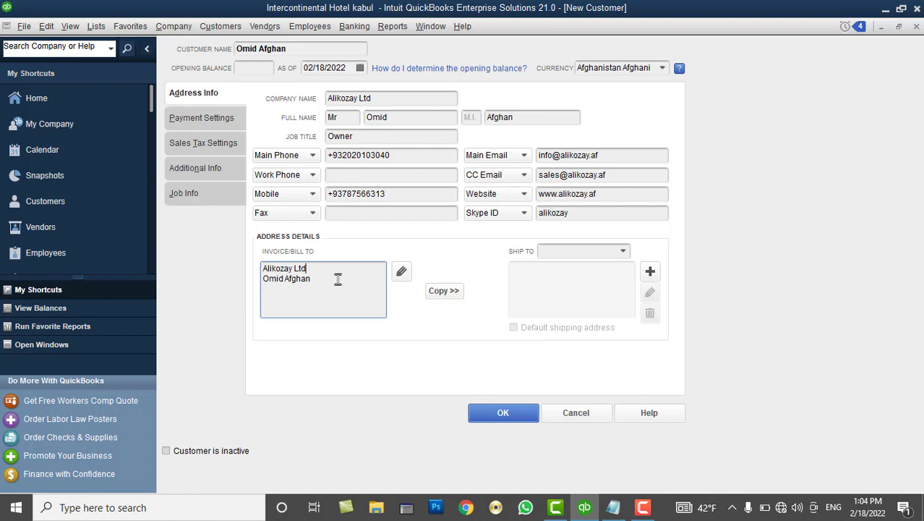
Add the district line and the city and country line to the bill-to address
left_click(338, 280)
key("Return")
key("Return")
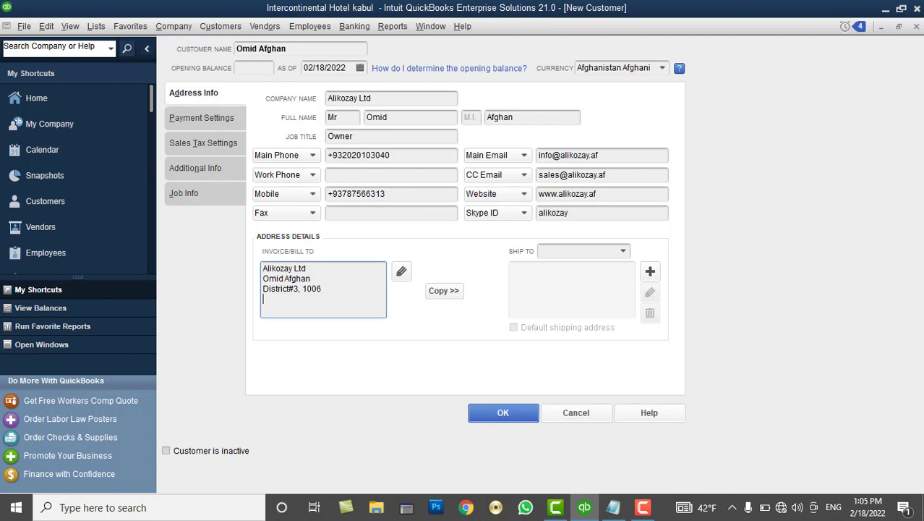
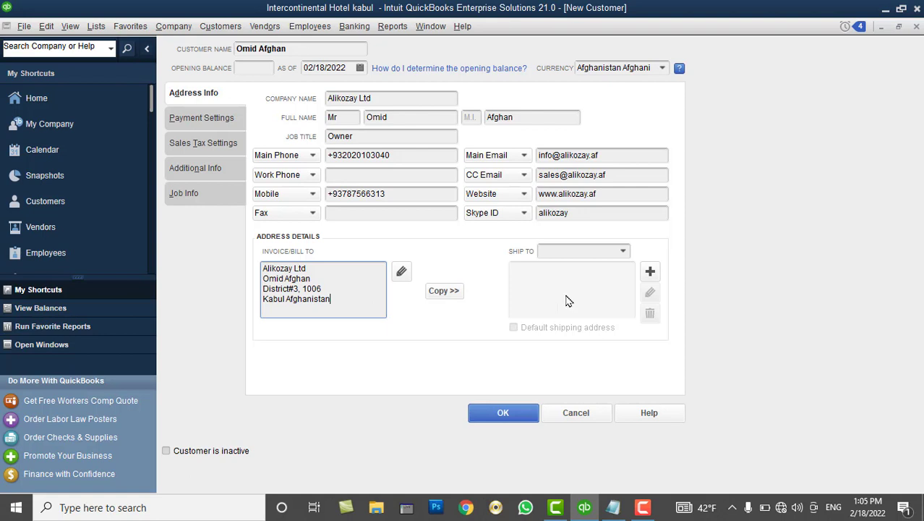
Copy the bill-to address into a default shipping address named Ship To 1
left_click(650, 273)
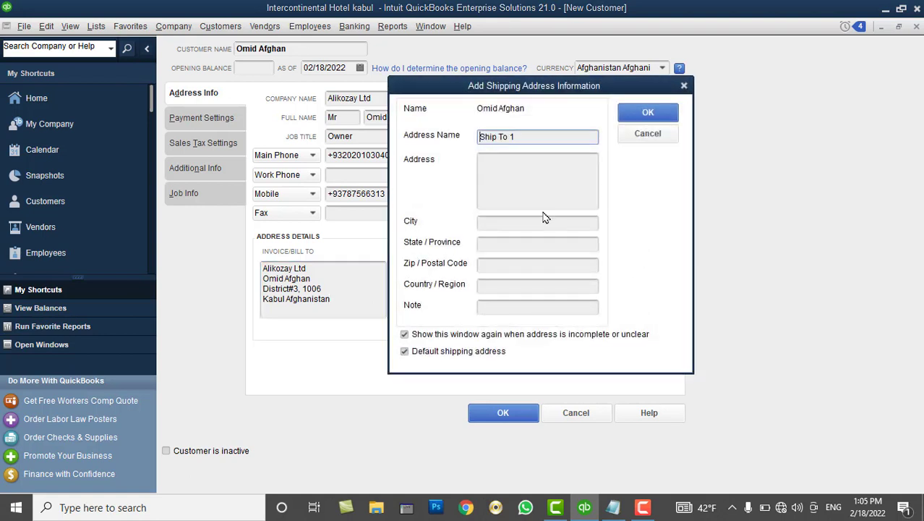
left_click(663, 137)
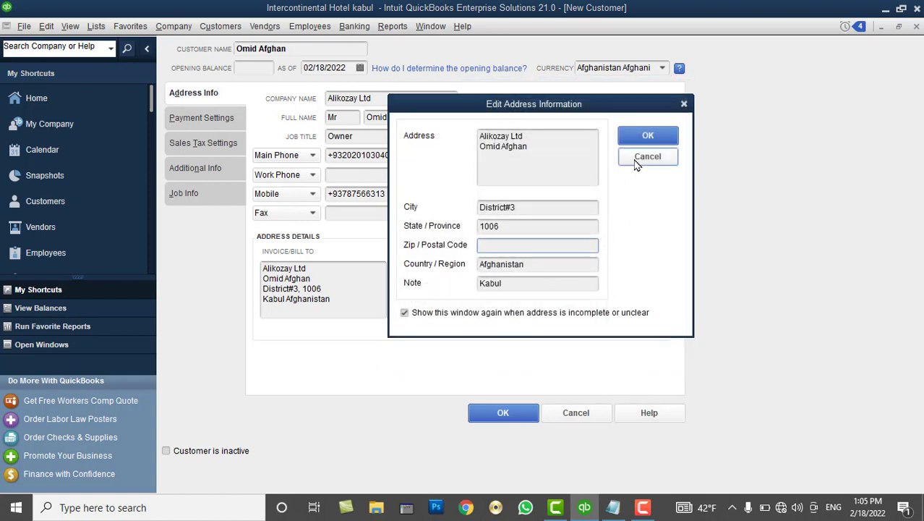
left_click(647, 137)
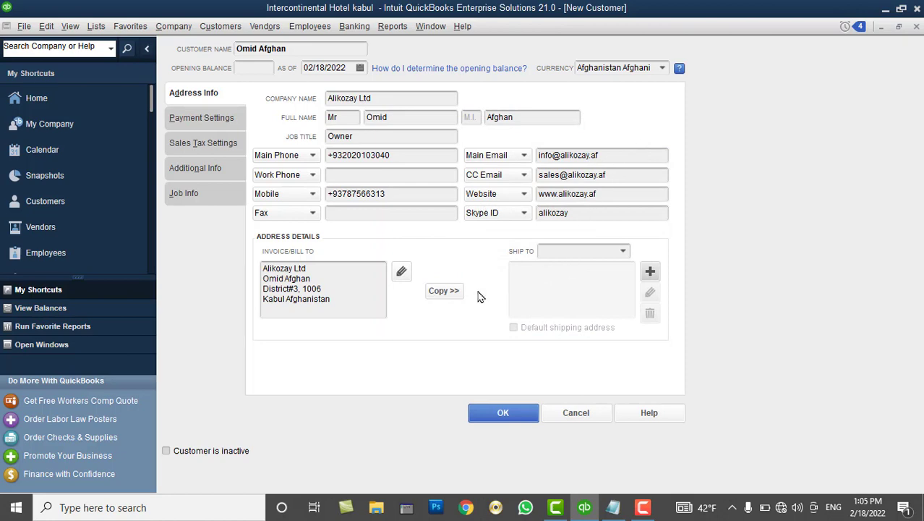
left_click(445, 293)
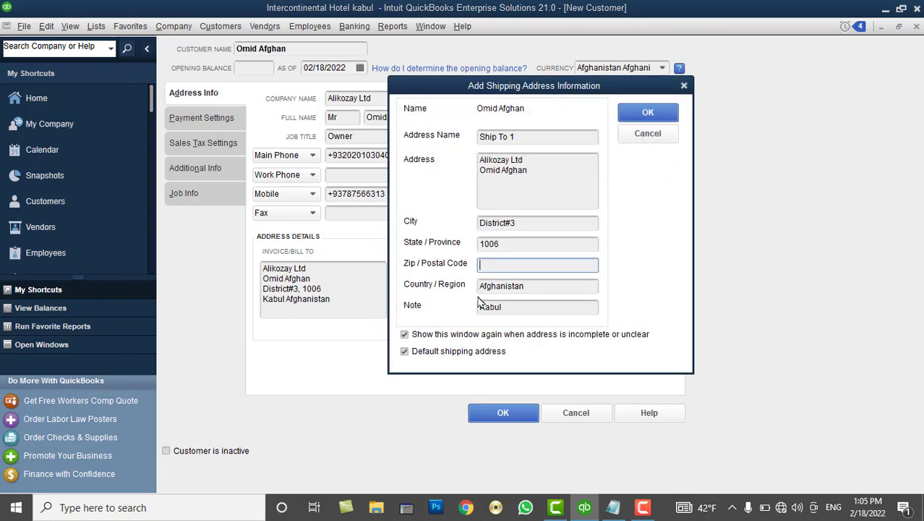
left_click(660, 121)
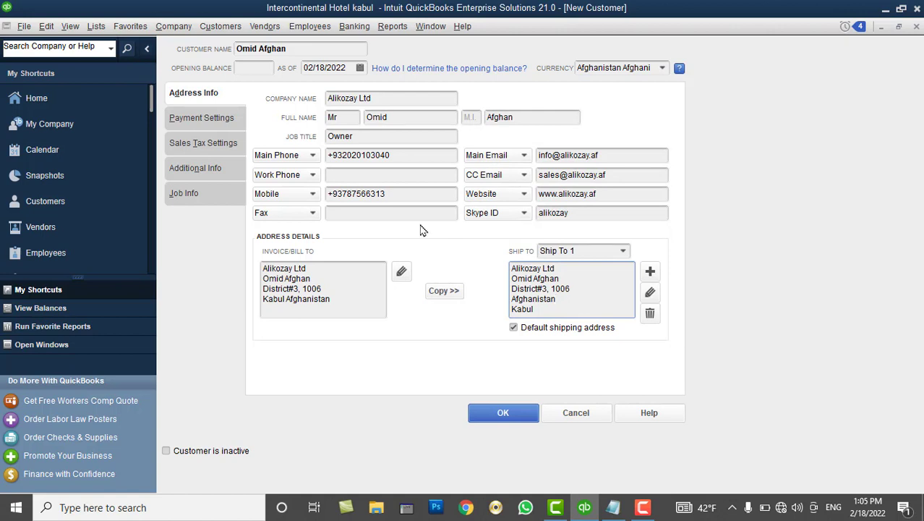
In Payment Settings, enter the account number and a 50,000 AFN credit limit
left_click(208, 122)
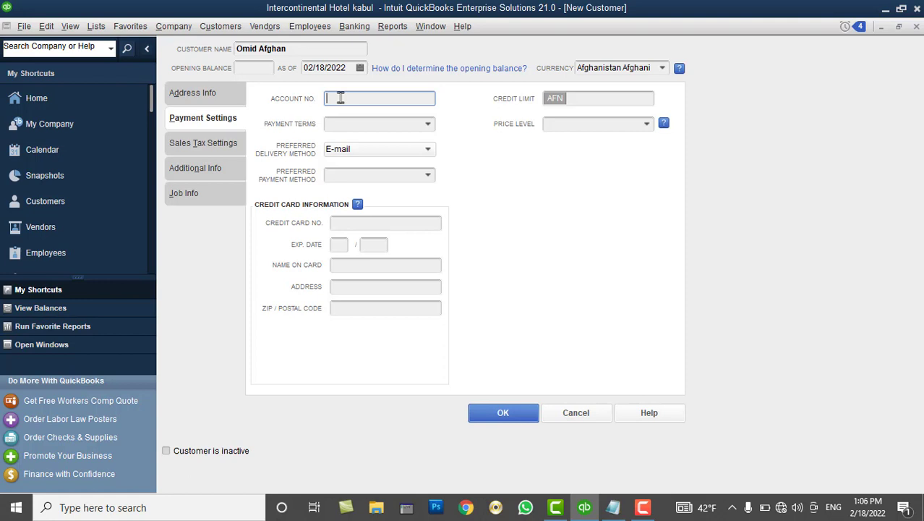
left_click(592, 99)
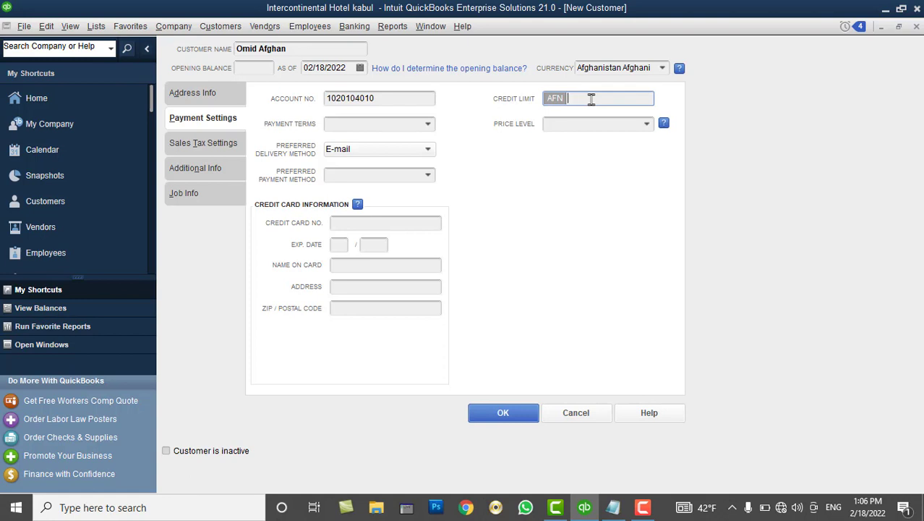
type("50000")
key("Tab")
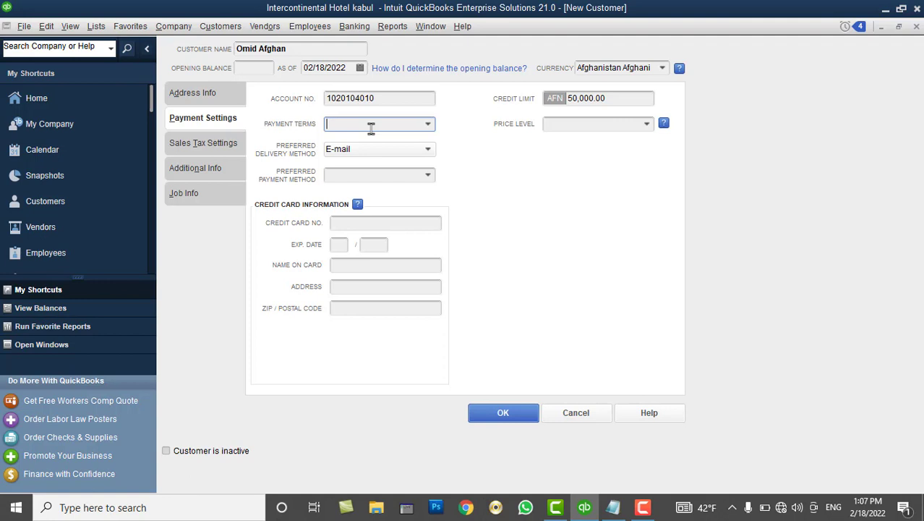
Choose Net 15 from the Payment Terms list, then recheck it stays selected
left_click(430, 125)
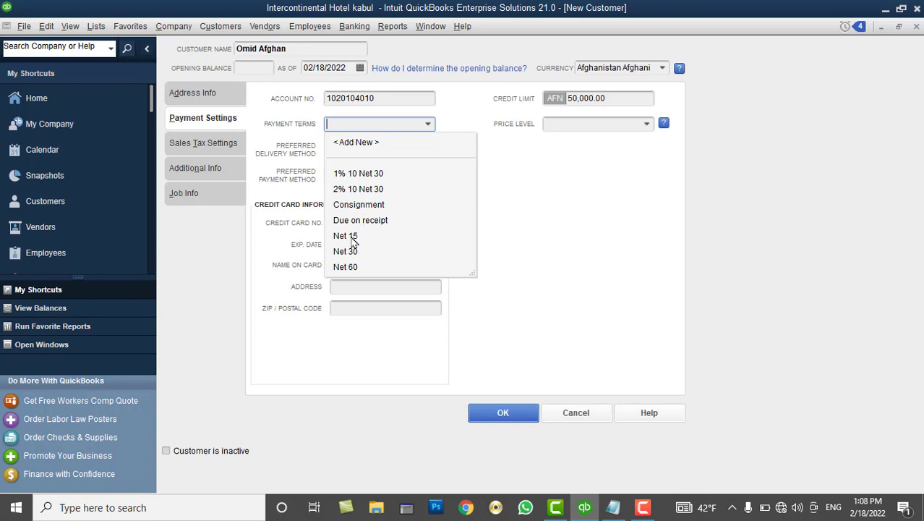
left_click(354, 237)
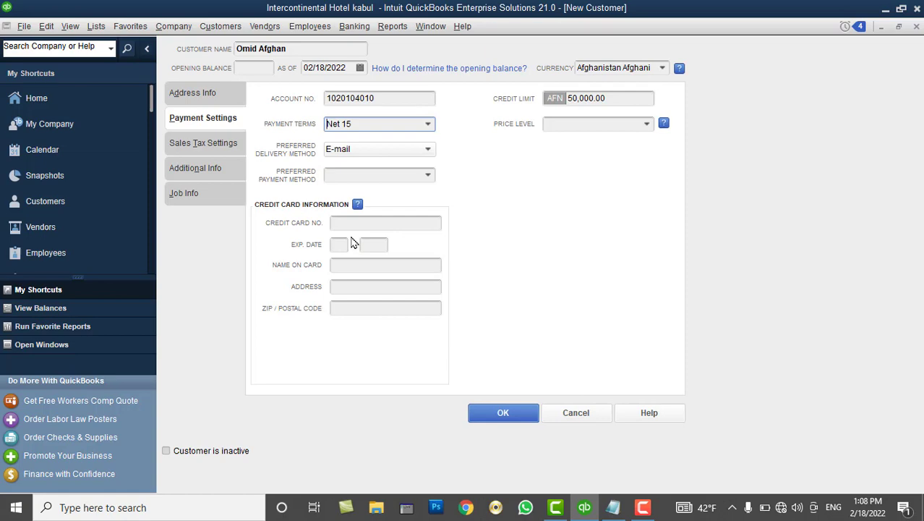
left_click(584, 507)
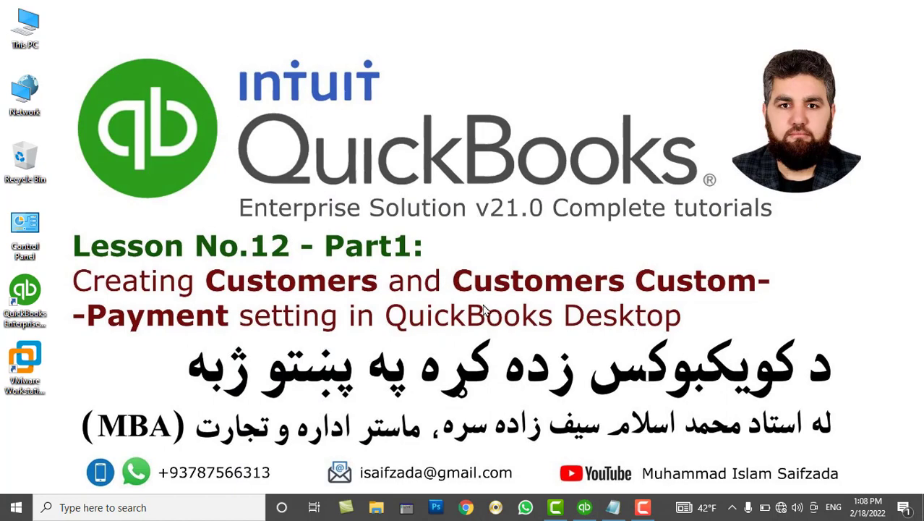
left_click(582, 510)
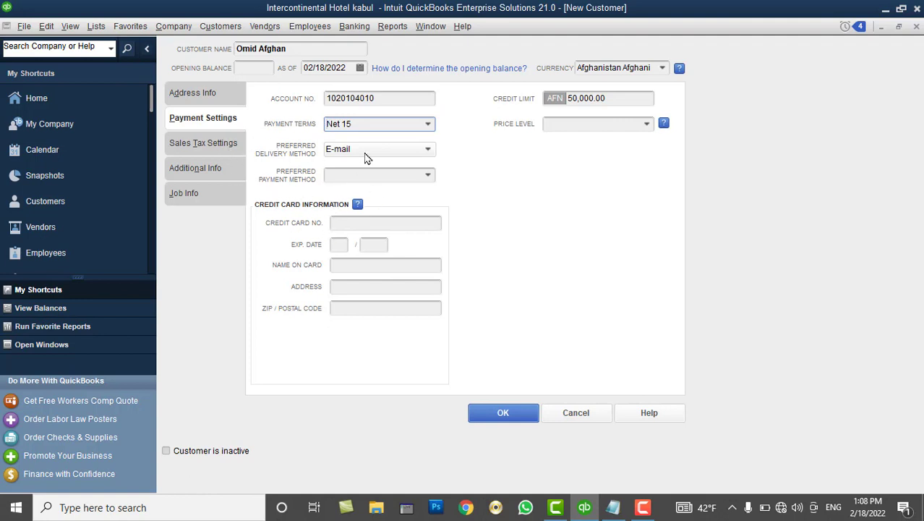
left_click(429, 125)
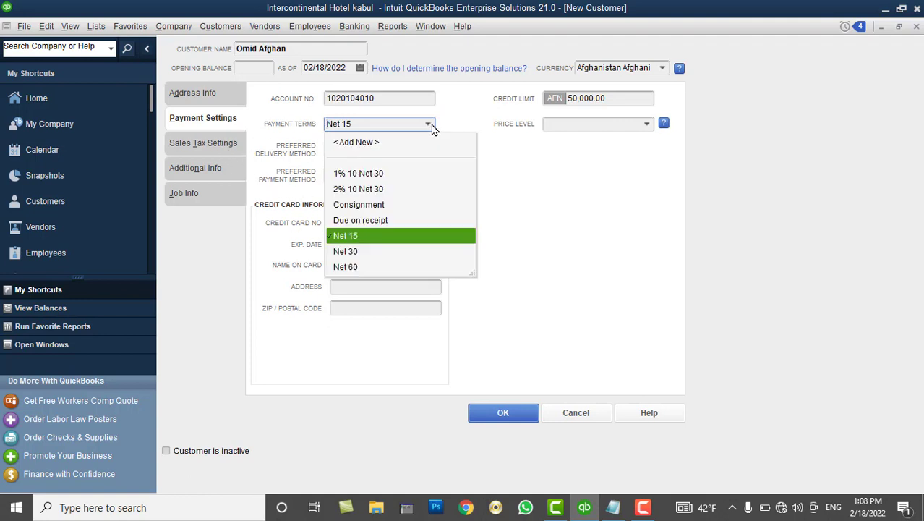
left_click(472, 120)
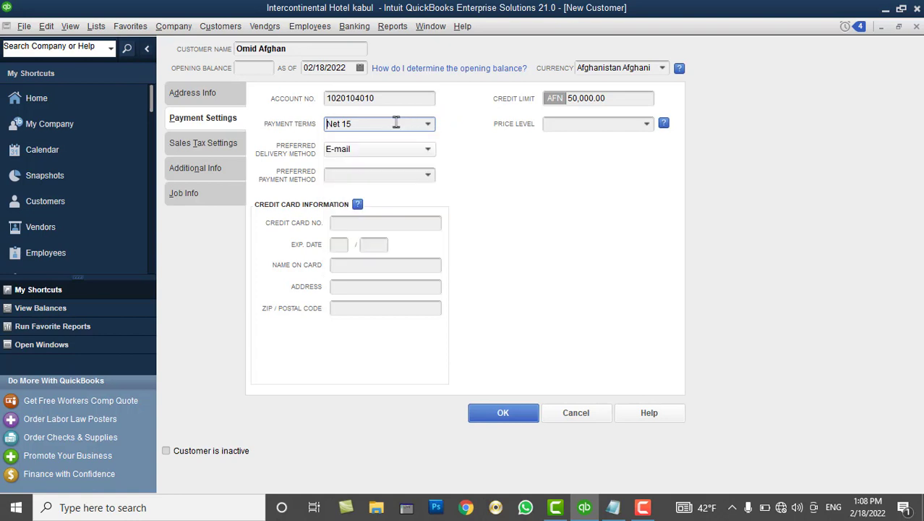
Keep E-mail delivery and set Cash as preferred payment, briefly trying Debit Card, with no price level
left_click(367, 154)
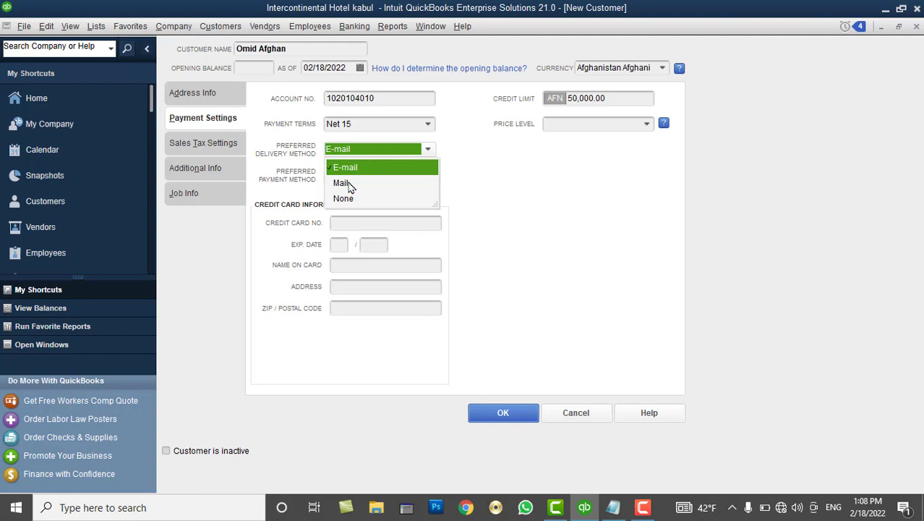
left_click(385, 172)
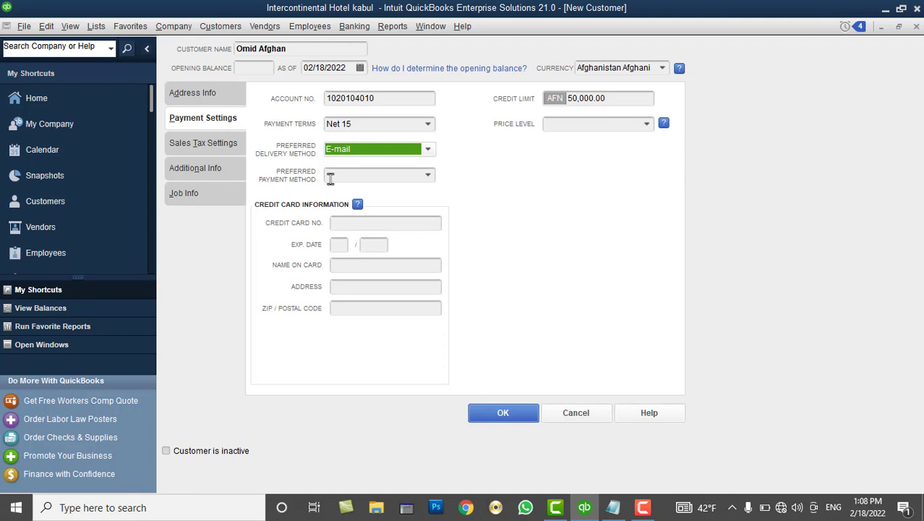
left_click(434, 176)
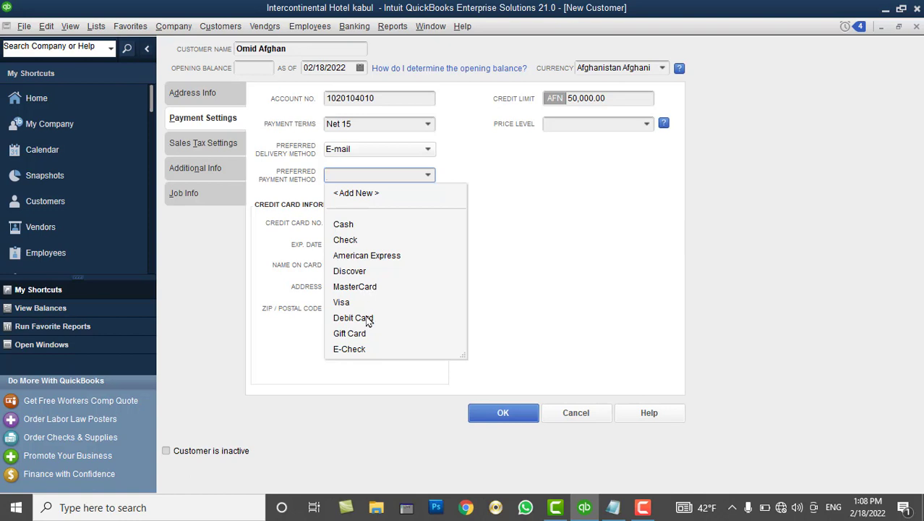
left_click(361, 224)
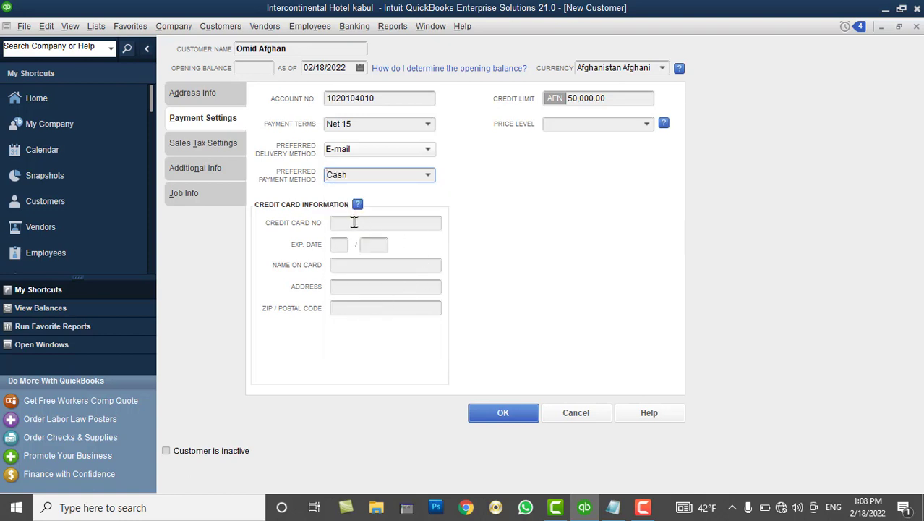
left_click(429, 176)
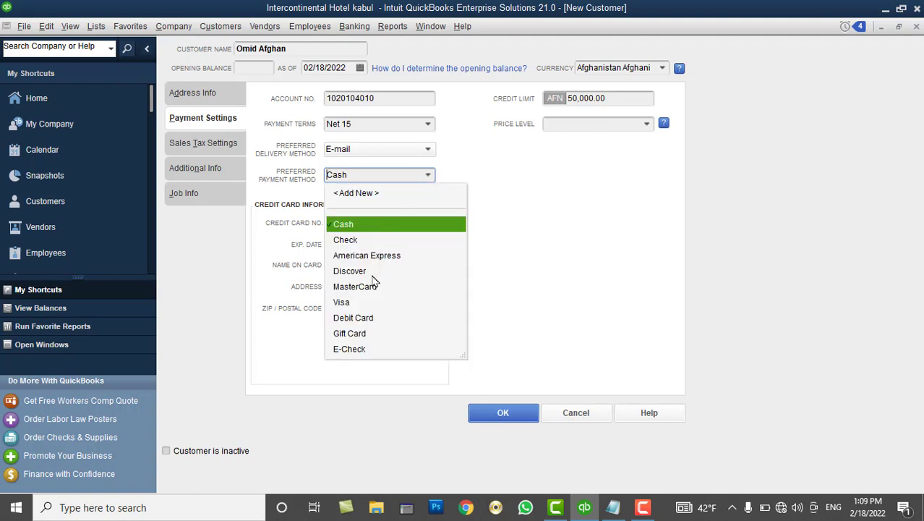
left_click(370, 319)
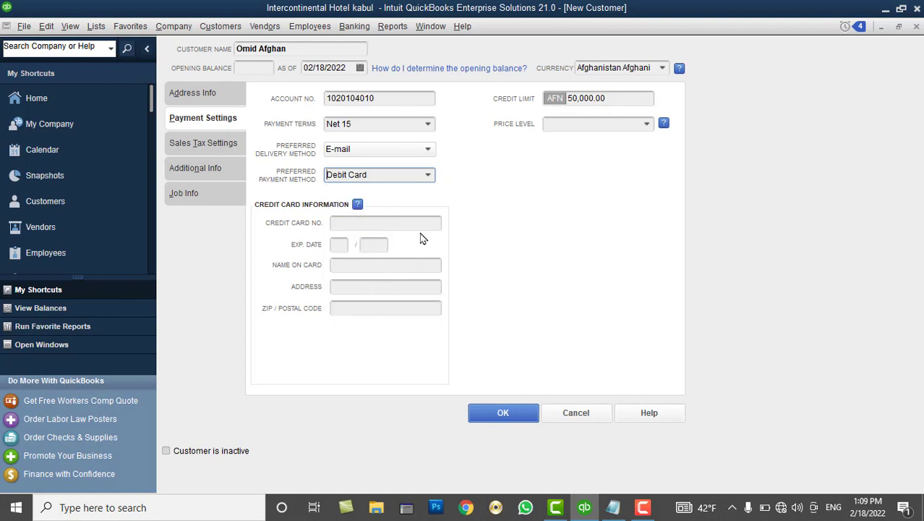
left_click(431, 176)
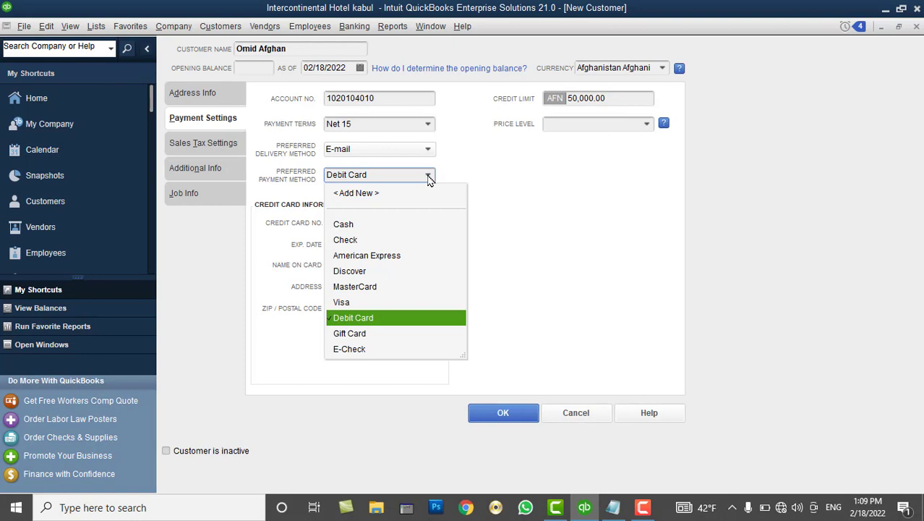
left_click(366, 225)
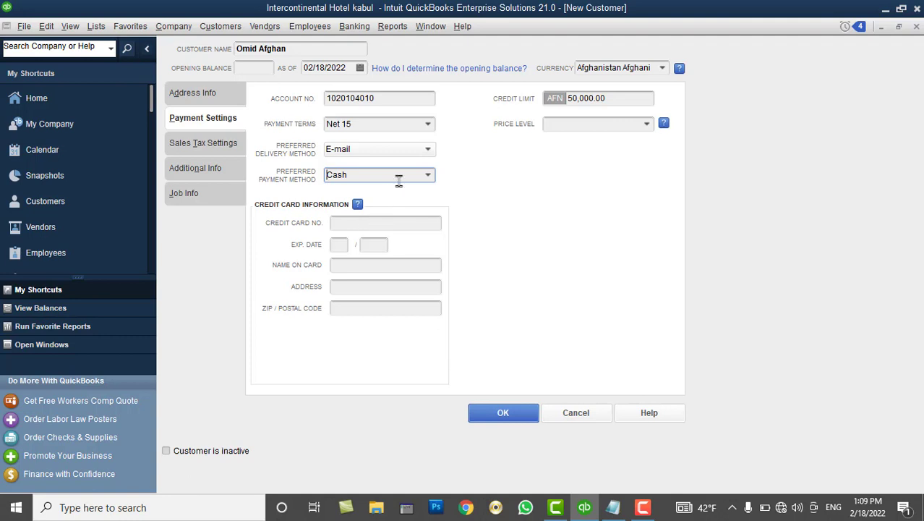
left_click(647, 125)
left_click(560, 230)
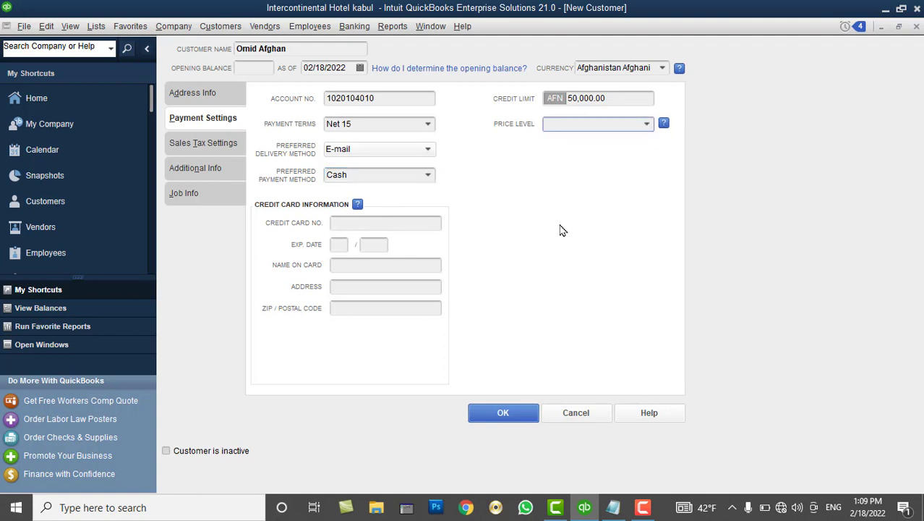
On Sales Tax Settings, keep the tax code as Tax after briefly trying Non
left_click(204, 148)
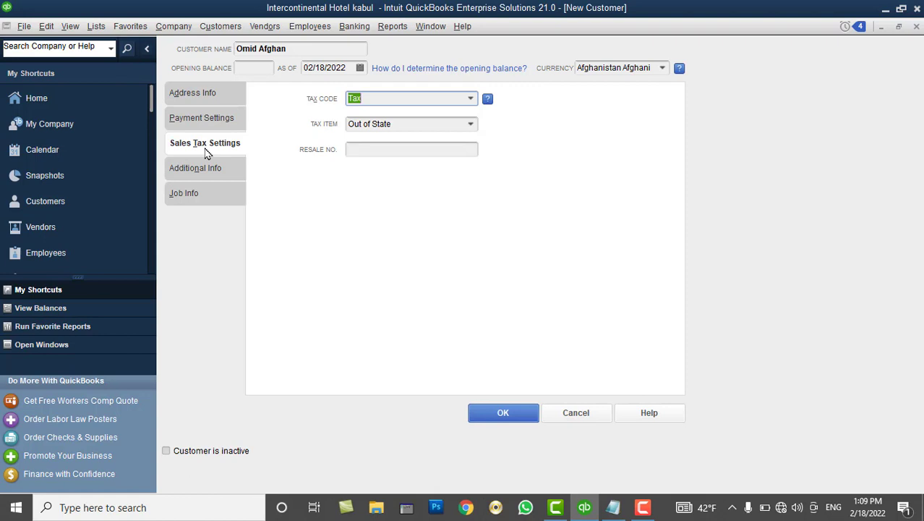
left_click(470, 99)
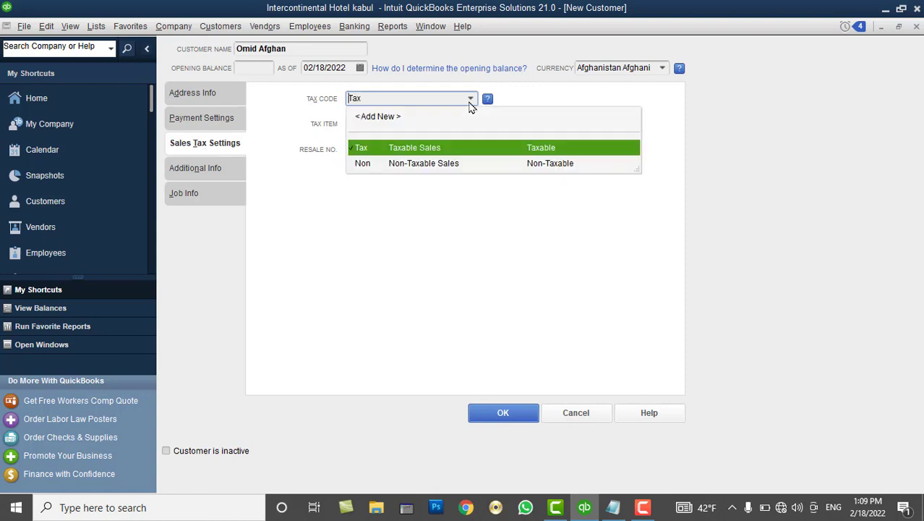
left_click(411, 165)
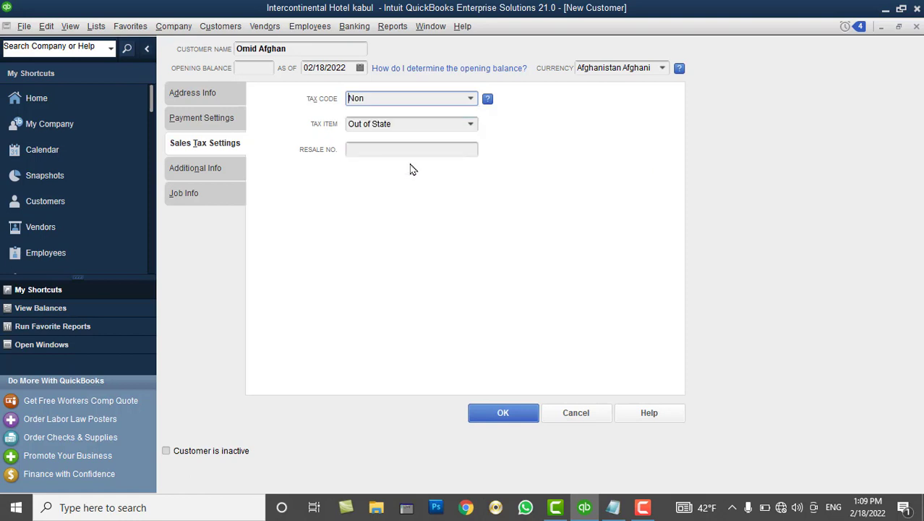
left_click(469, 100)
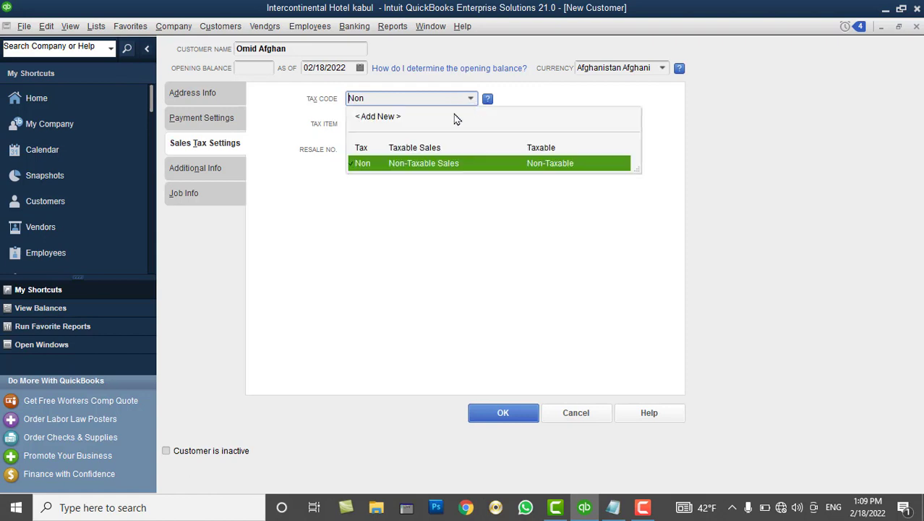
left_click(407, 149)
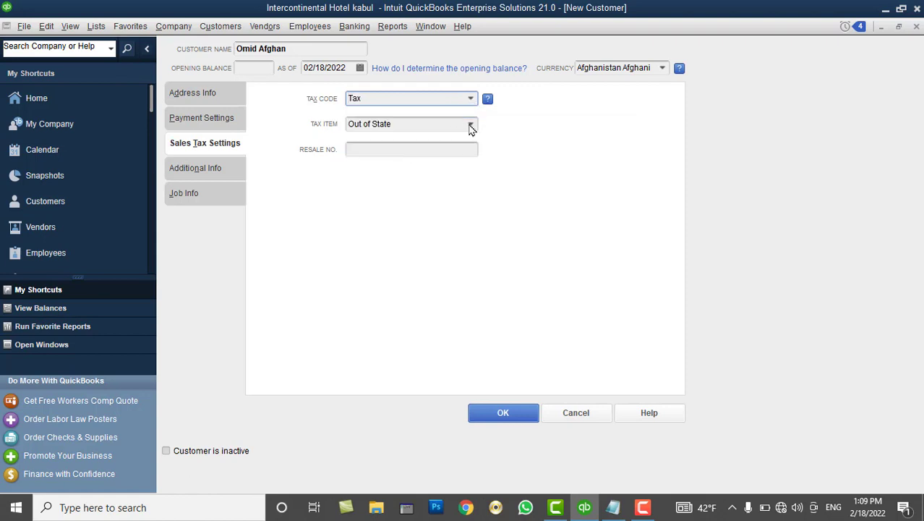
left_click(469, 125)
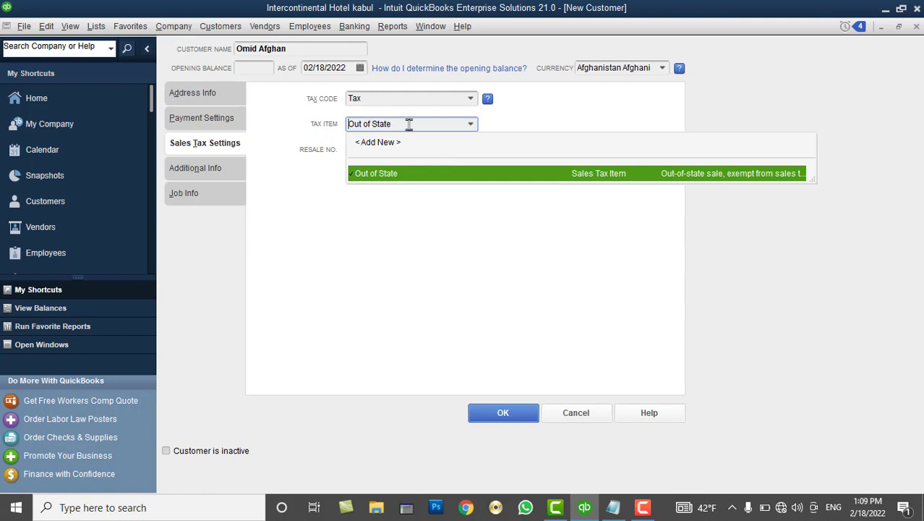
left_click(471, 98)
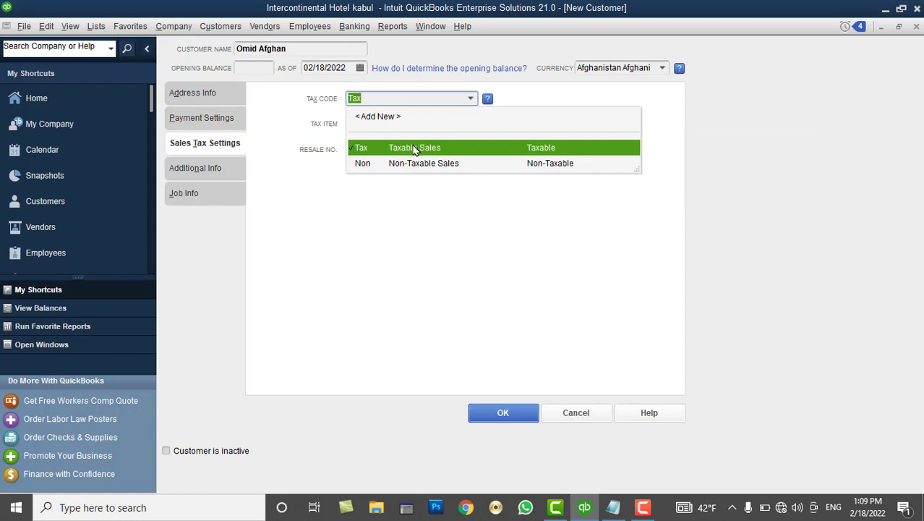
left_click(415, 149)
Keep Out of State as the tax item and move to Additional Info
left_click(471, 124)
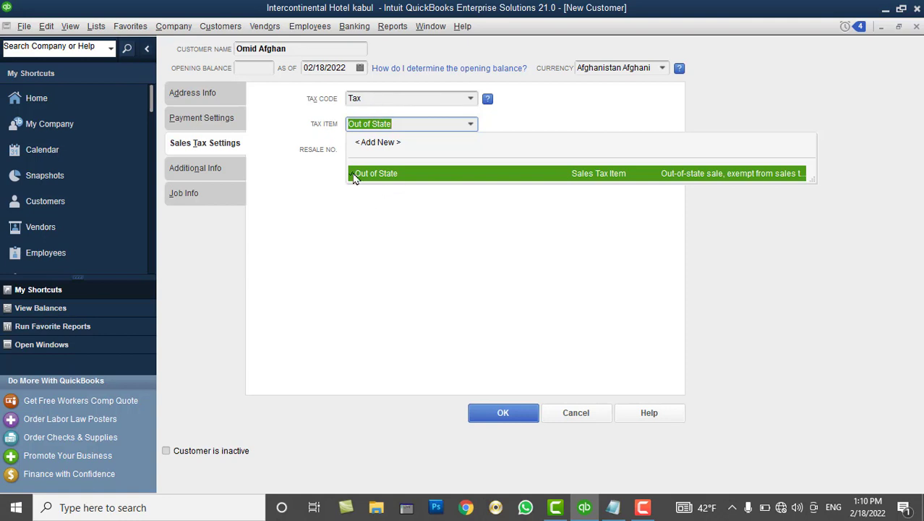
left_click(538, 128)
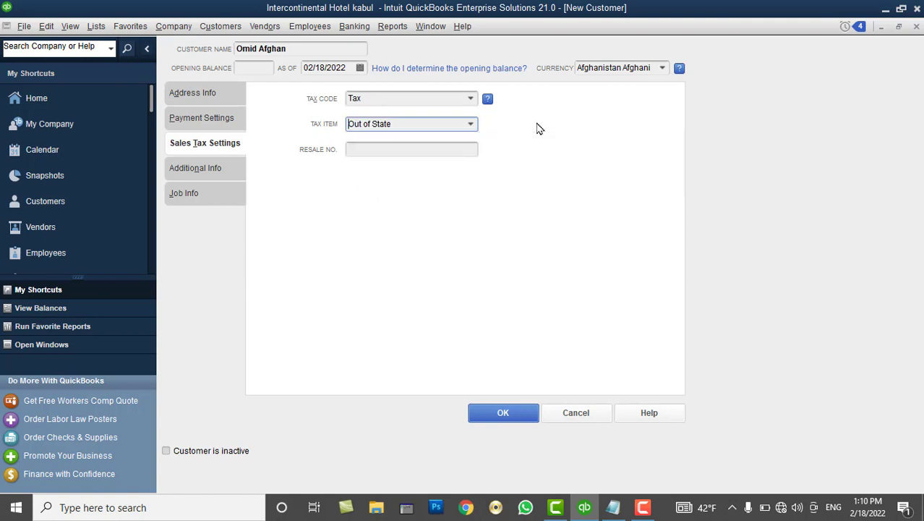
left_click(416, 147)
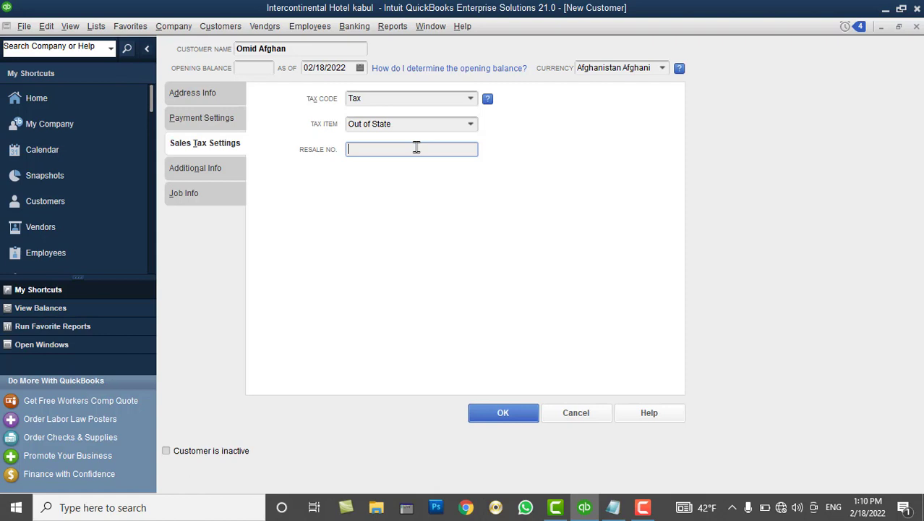
left_click(216, 172)
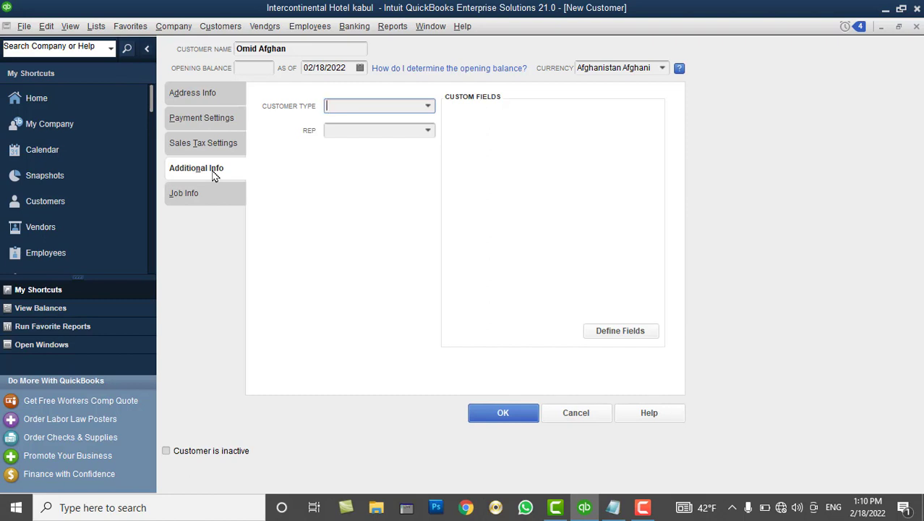
Create a new customer type named 'Internal Customers'
left_click(428, 107)
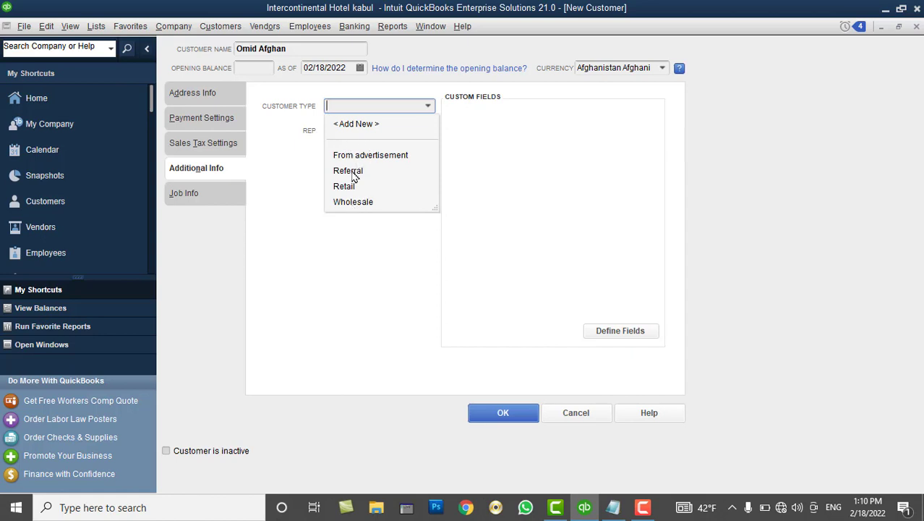
left_click(357, 125)
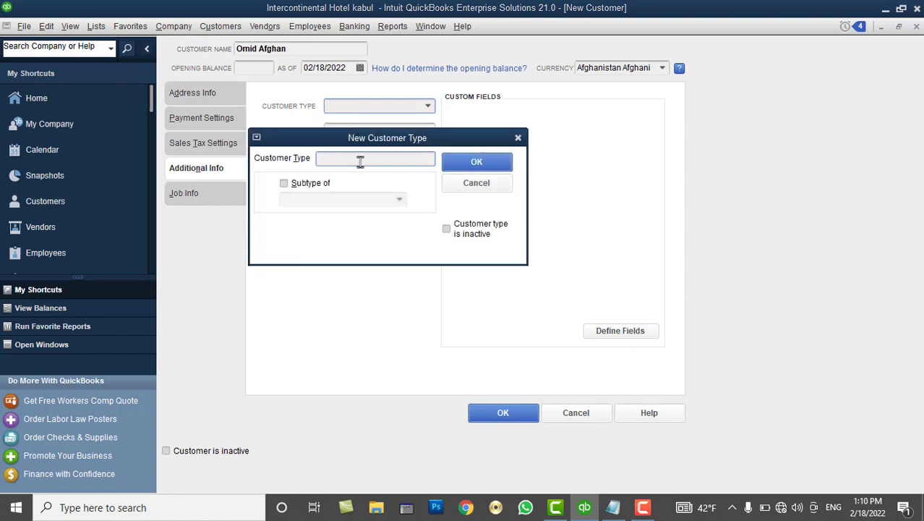
type("Internal Customers")
left_click(472, 162)
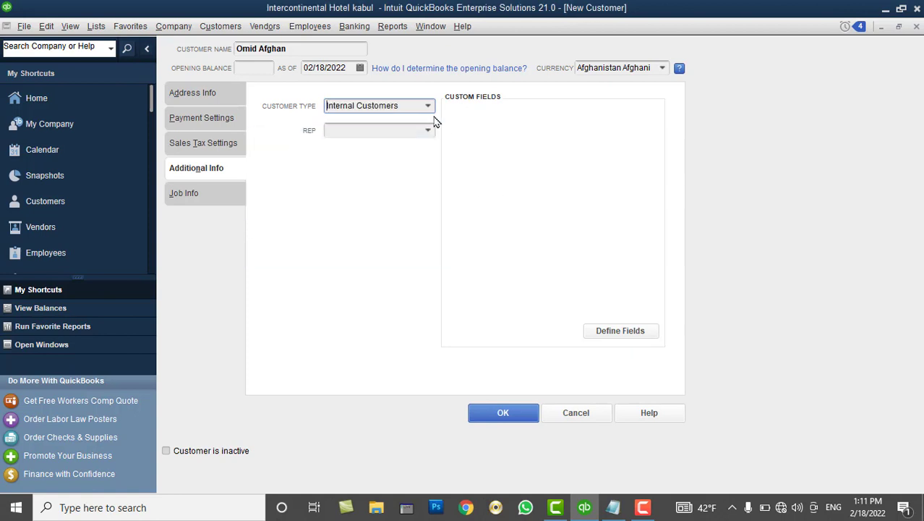
Create the 'External Customer' type, then assign Internal Customers as this customer's type
left_click(428, 106)
left_click(371, 132)
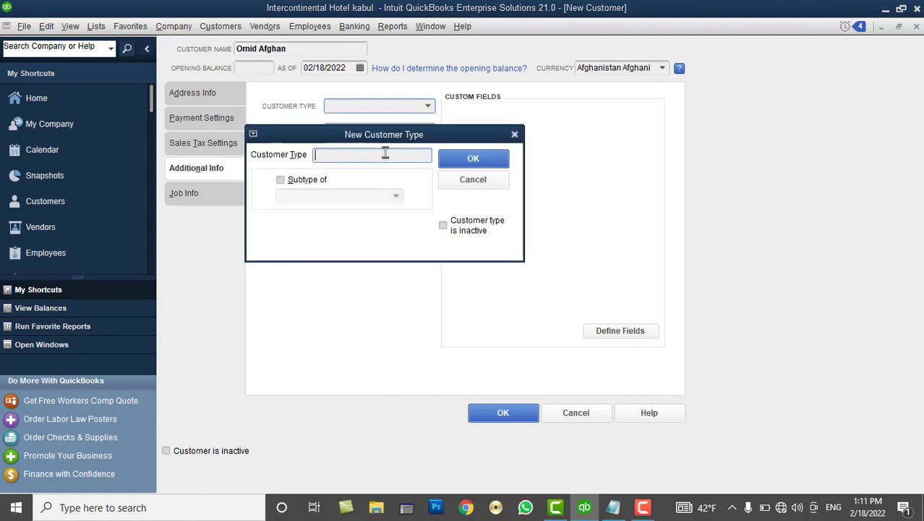
type("External Customer")
left_click(472, 159)
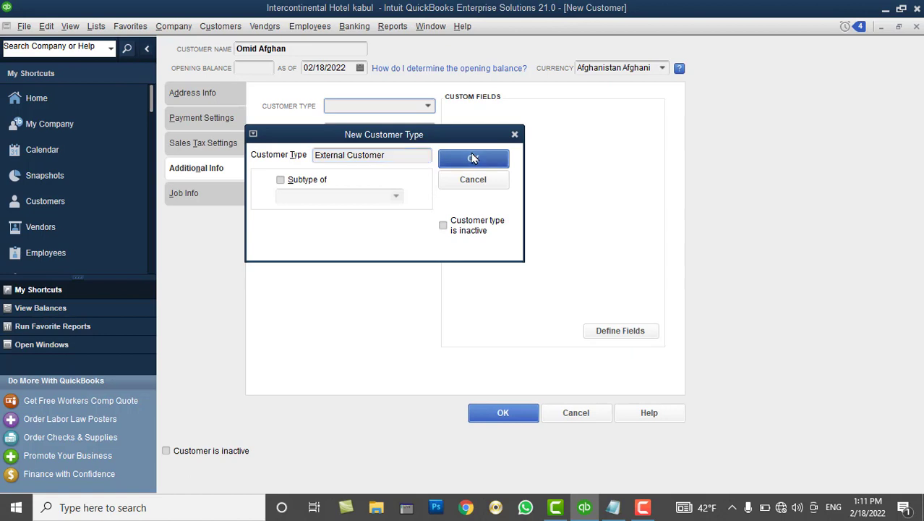
left_click(428, 106)
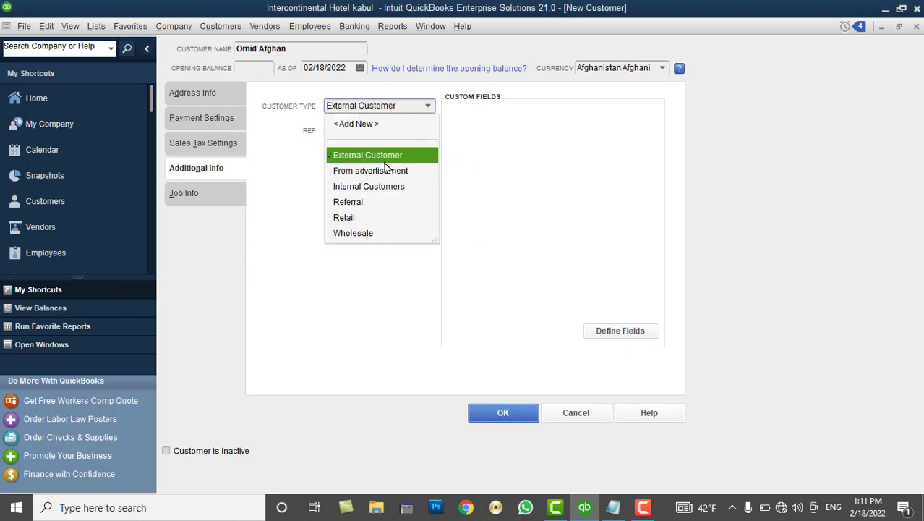
left_click(382, 186)
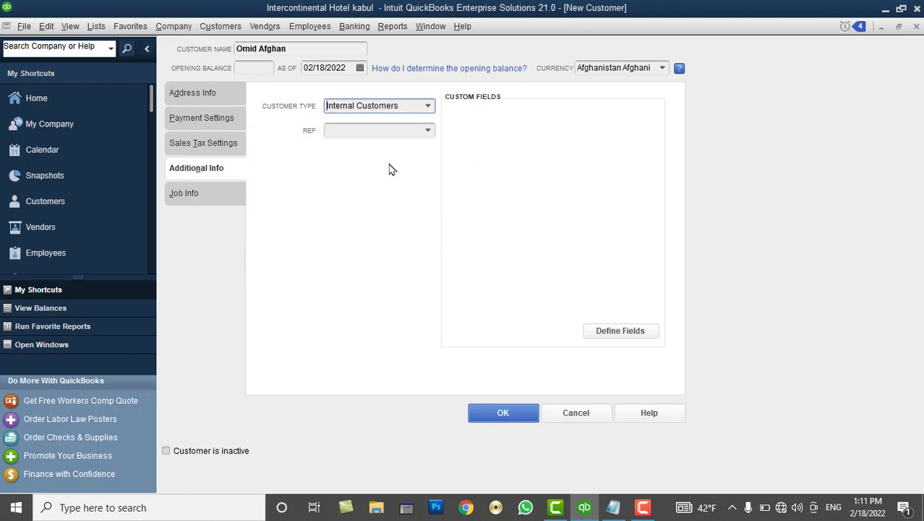
left_click(428, 133)
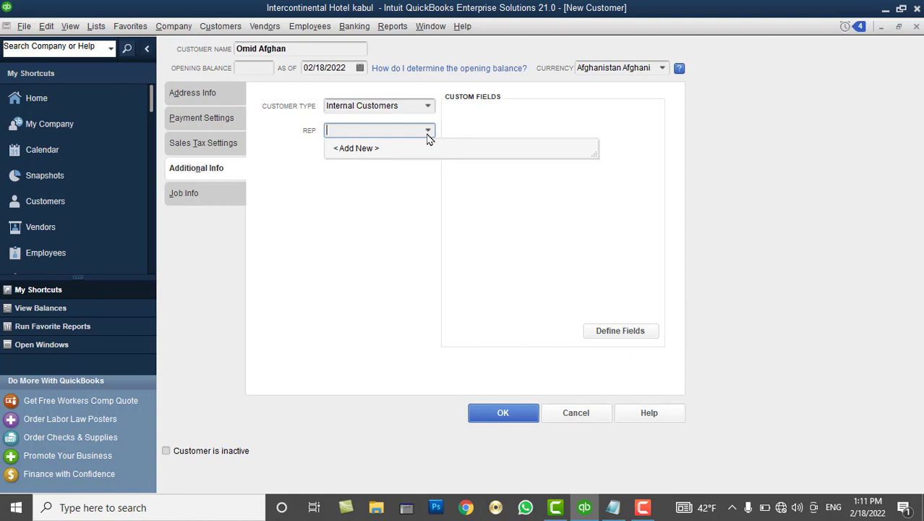
Add a new sales rep AH with the rep's full name, quick-added as an Other name
left_click(371, 150)
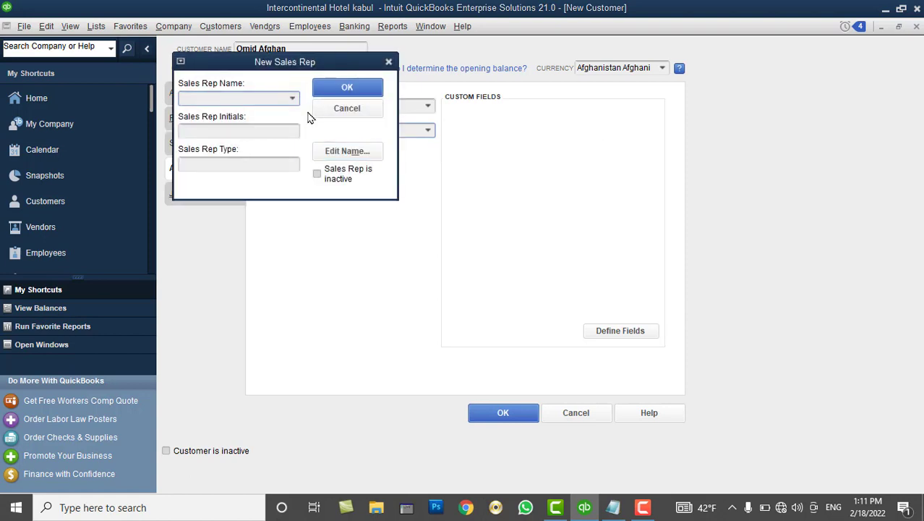
left_click_drag(242, 67, 467, 108)
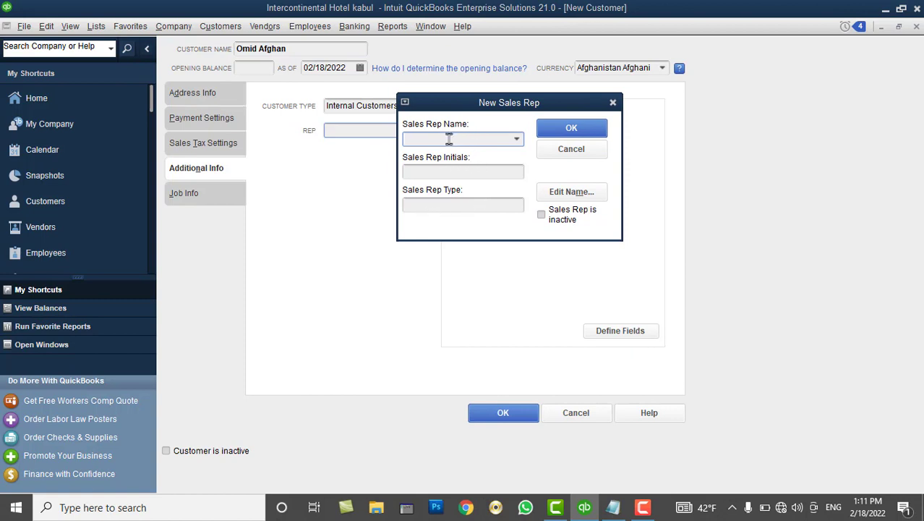
left_click(571, 128)
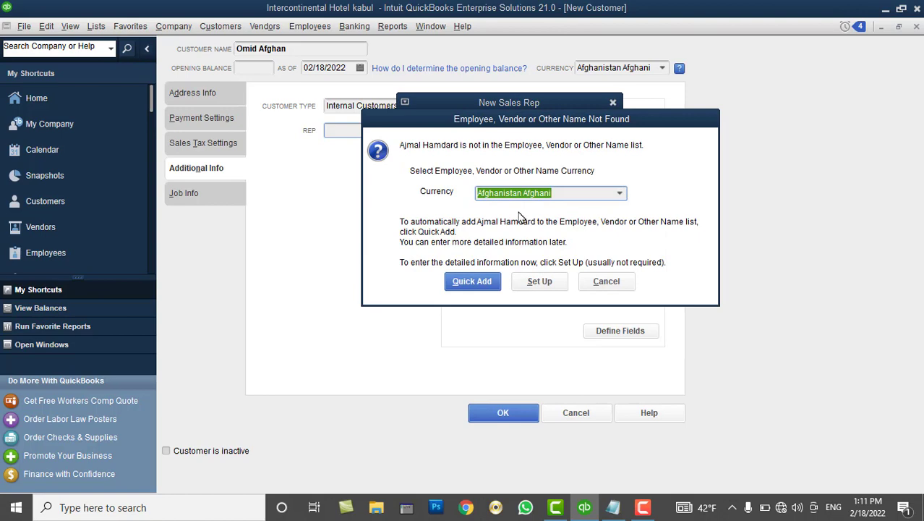
left_click(490, 285)
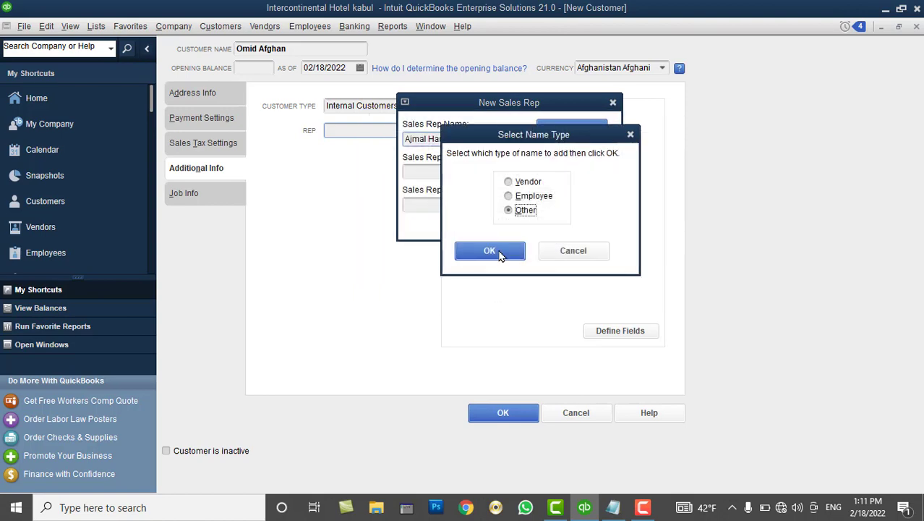
left_click(501, 252)
left_click(544, 128)
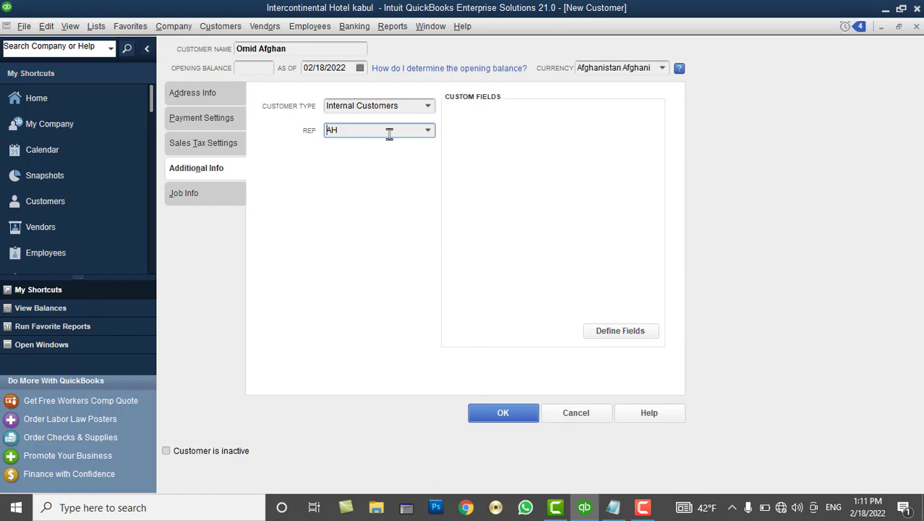
left_click(214, 102)
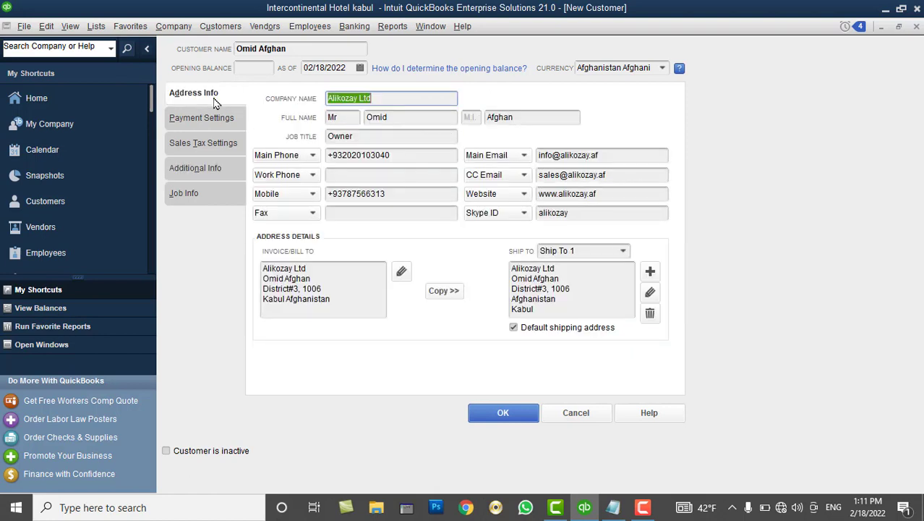
In Define Fields, label a new custom field 'Alternative Account No'
left_click(210, 119)
left_click(208, 142)
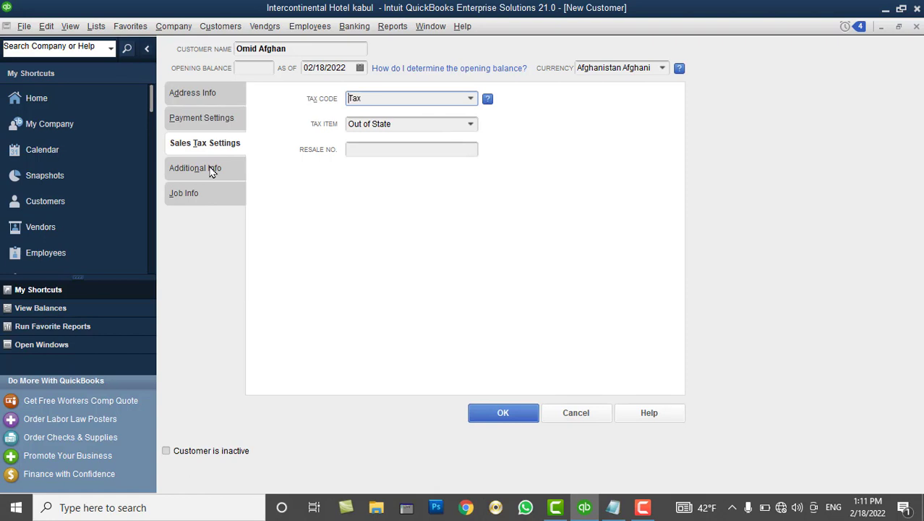
left_click(210, 169)
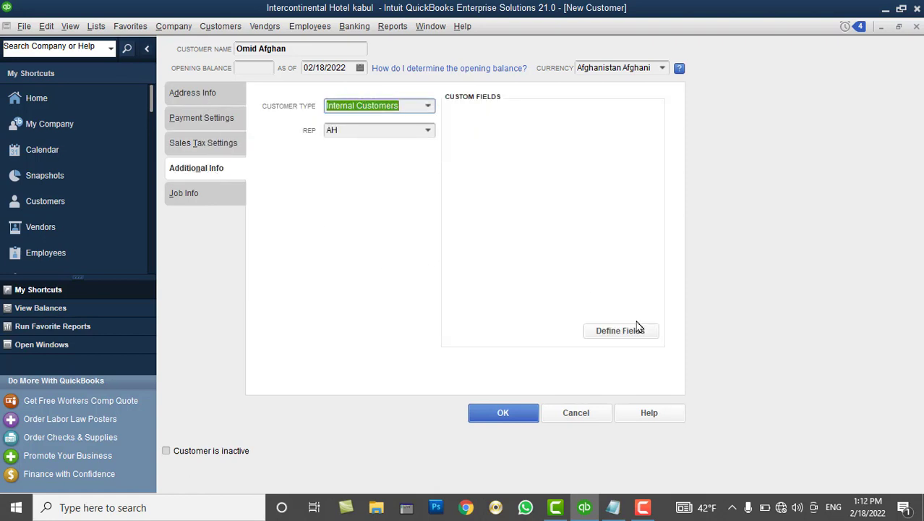
left_click(620, 330)
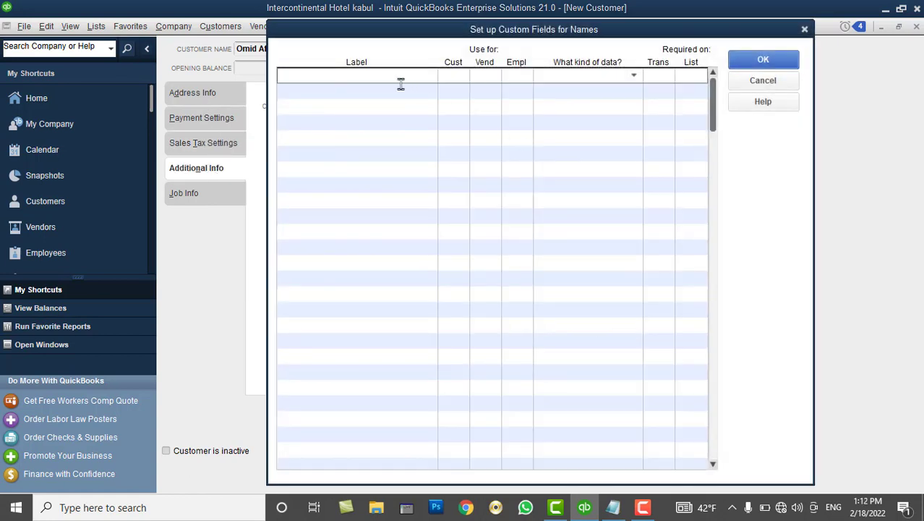
left_click(398, 81)
type("Alternative Account No")
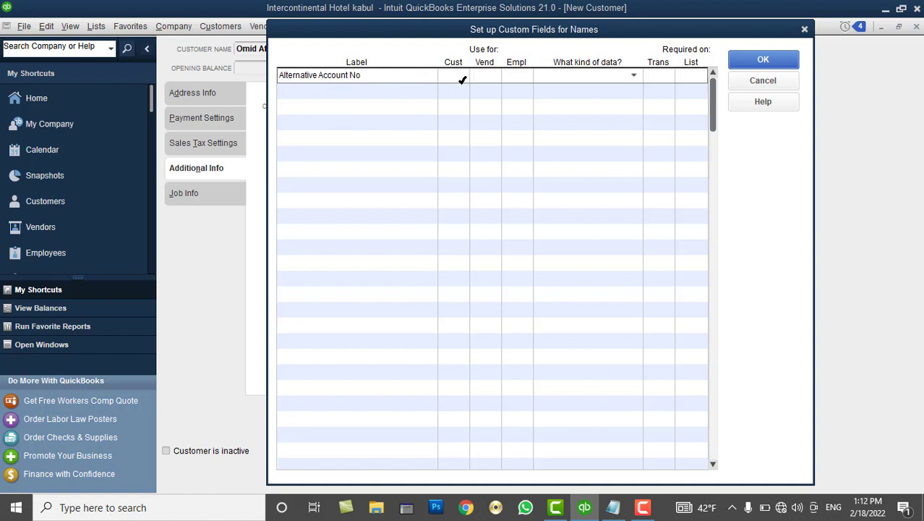
Enable the field for customers and employees as Any text, save, then revisit the setup
left_click(521, 77)
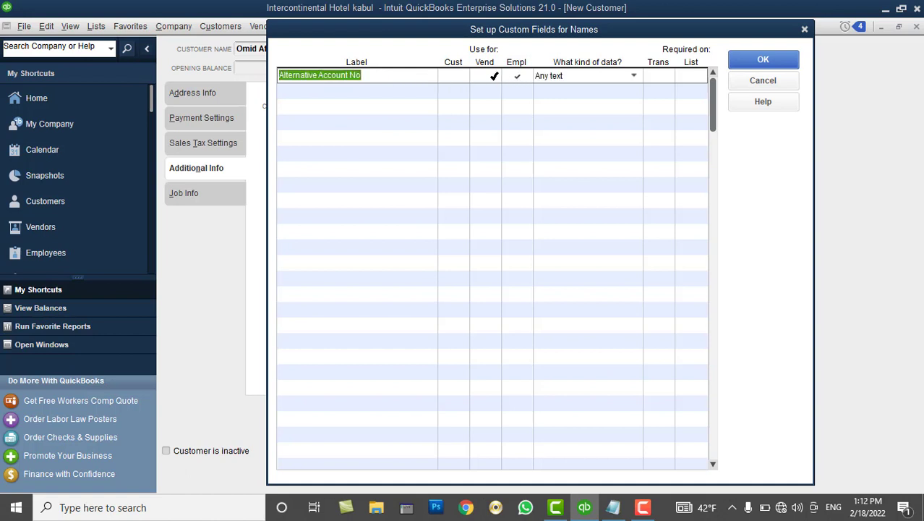
left_click(487, 77)
left_click(454, 76)
left_click(488, 75)
left_click(634, 76)
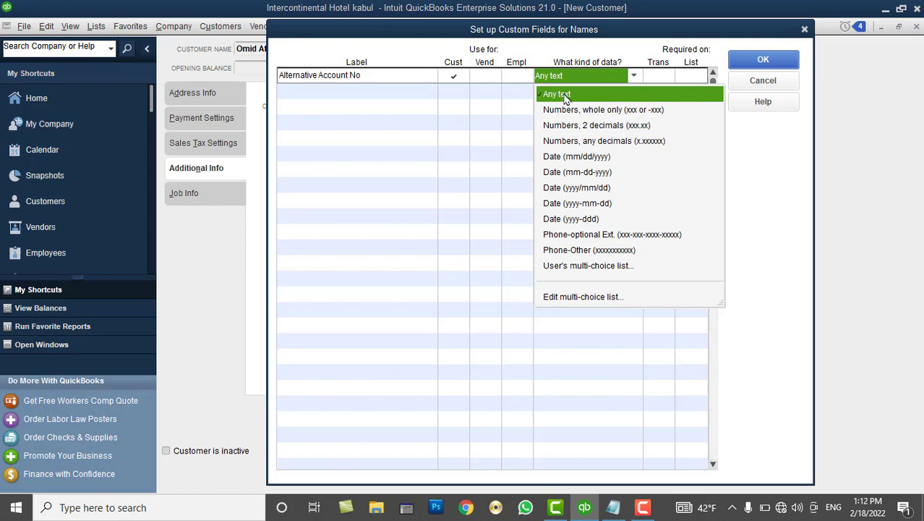
left_click(567, 98)
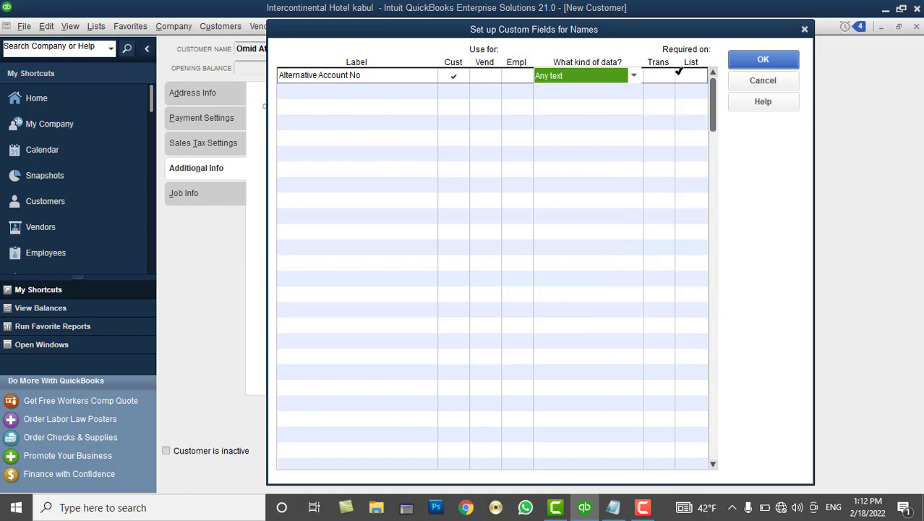
left_click(749, 68)
left_click(537, 228)
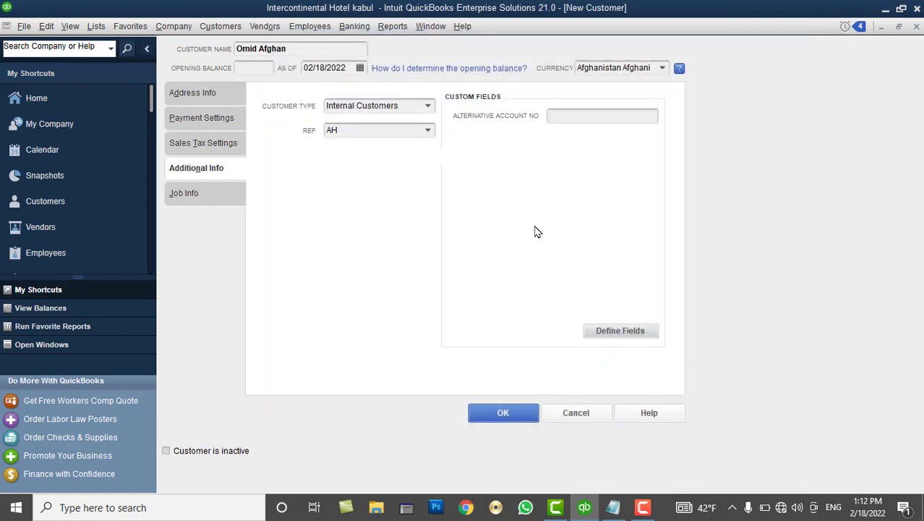
left_click(572, 116)
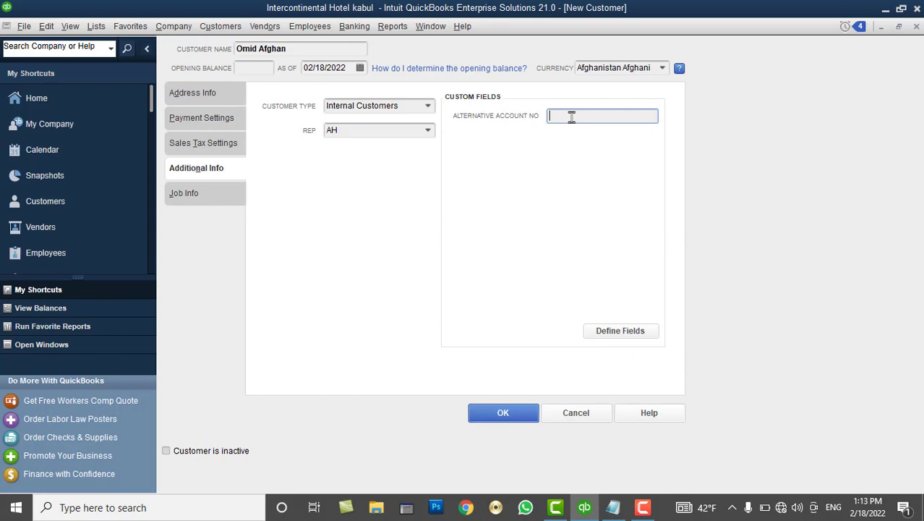
left_click(600, 332)
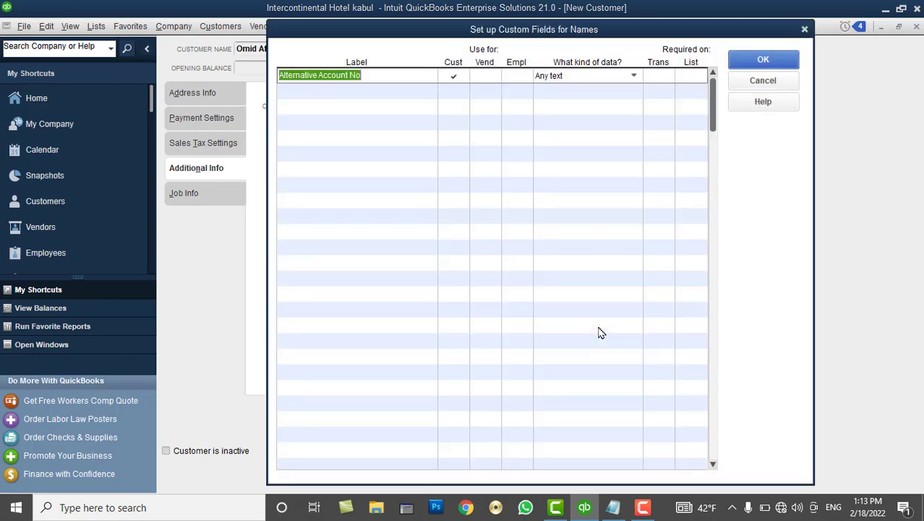
left_click(763, 59)
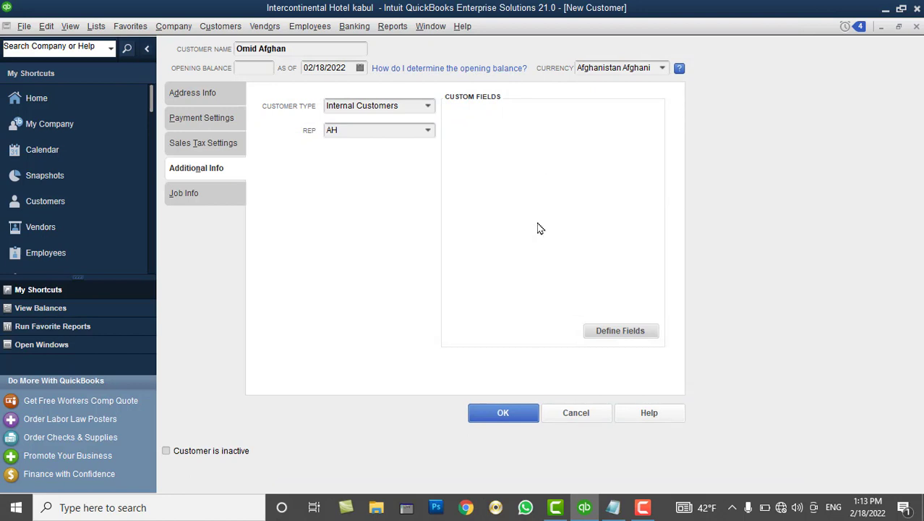
Enter job description 'Staff on Job training' and add new job type 'Capcity Buliding'
left_click(203, 201)
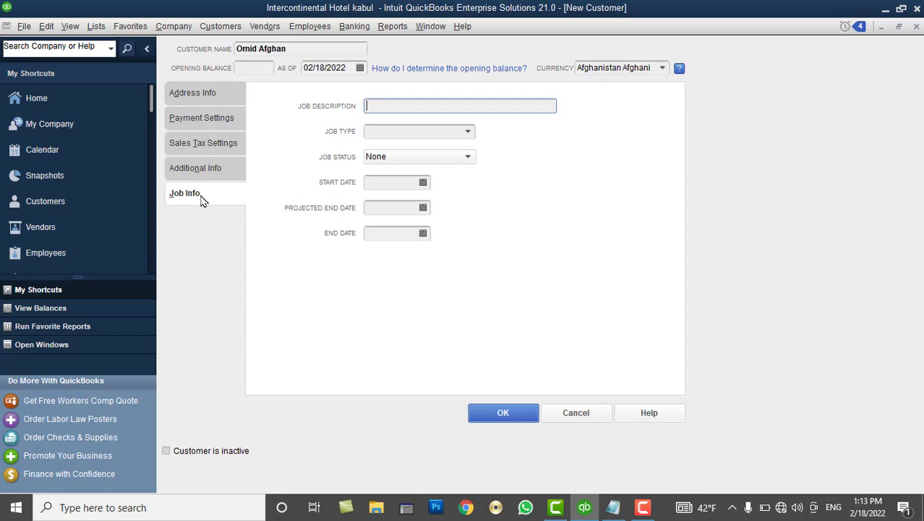
type("Staff")
type("on Job training")
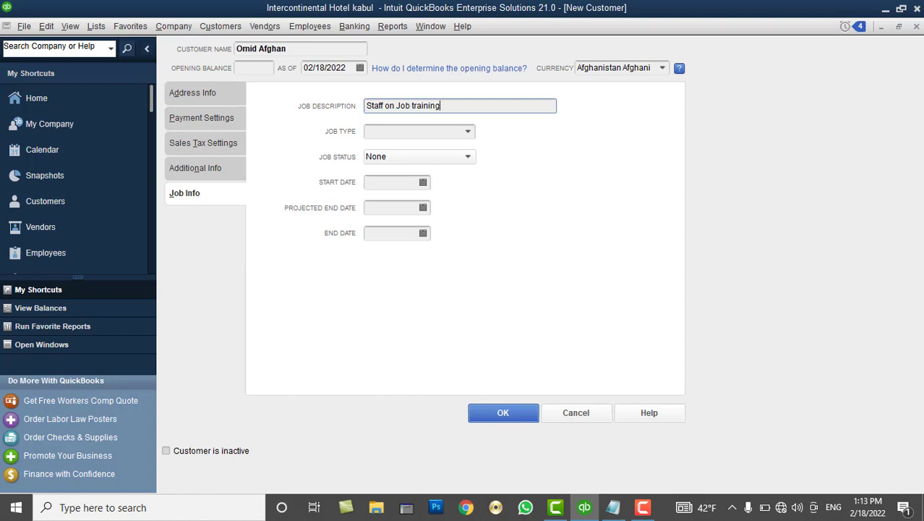
left_click(467, 133)
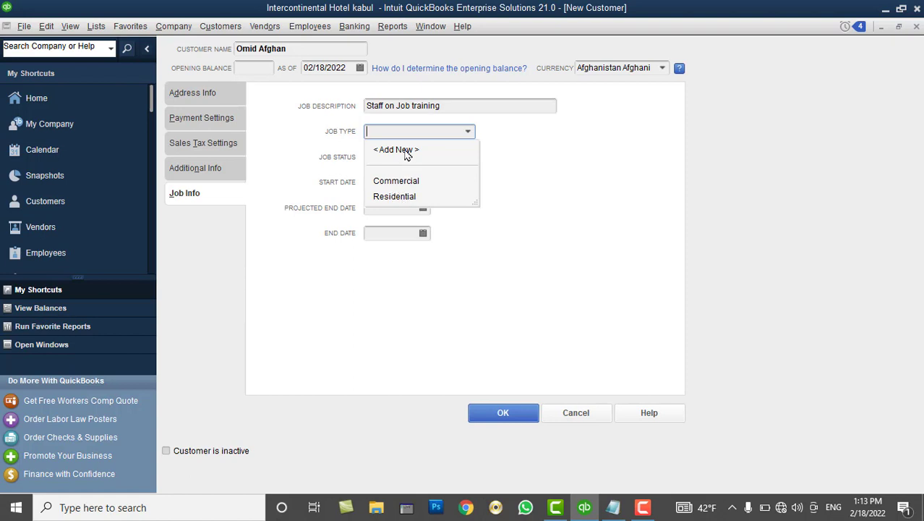
left_click(396, 150)
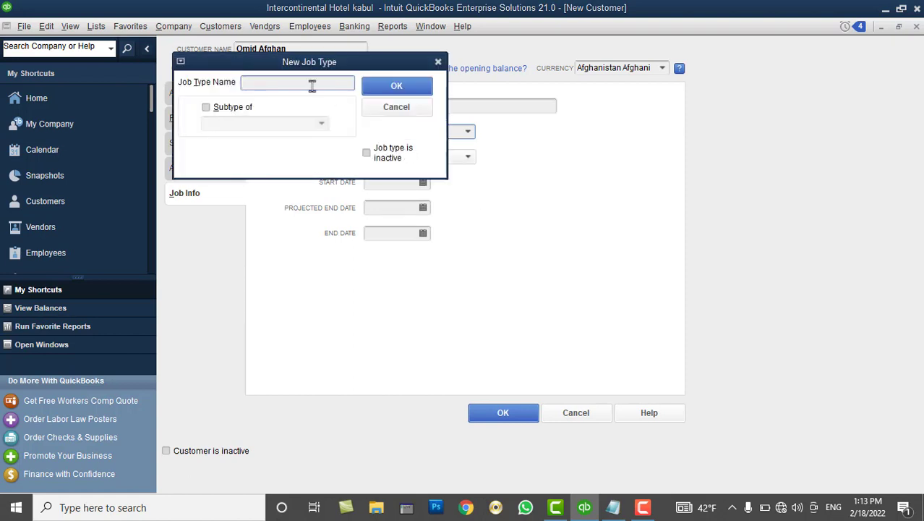
type("Capcity Buliding")
left_click(411, 87)
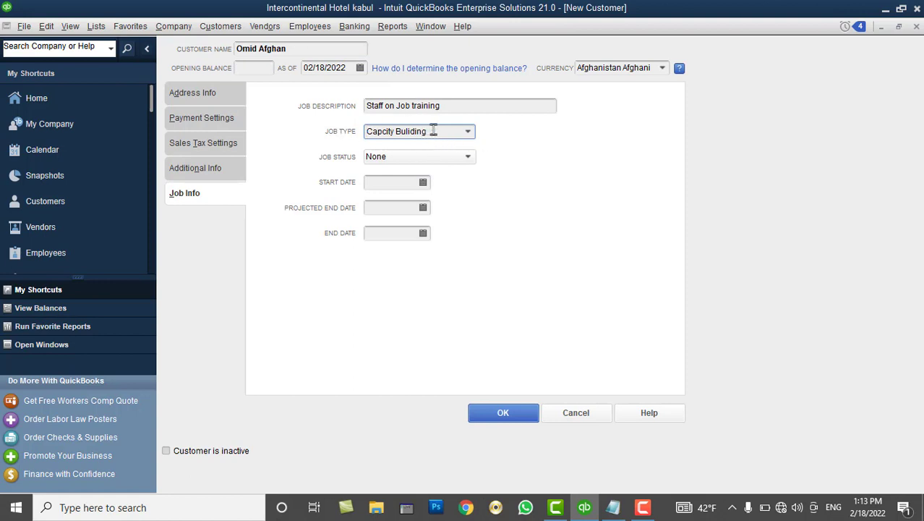
Set job status to In progress, start 02/10/2022 and projected end 02/25/2022
left_click(407, 165)
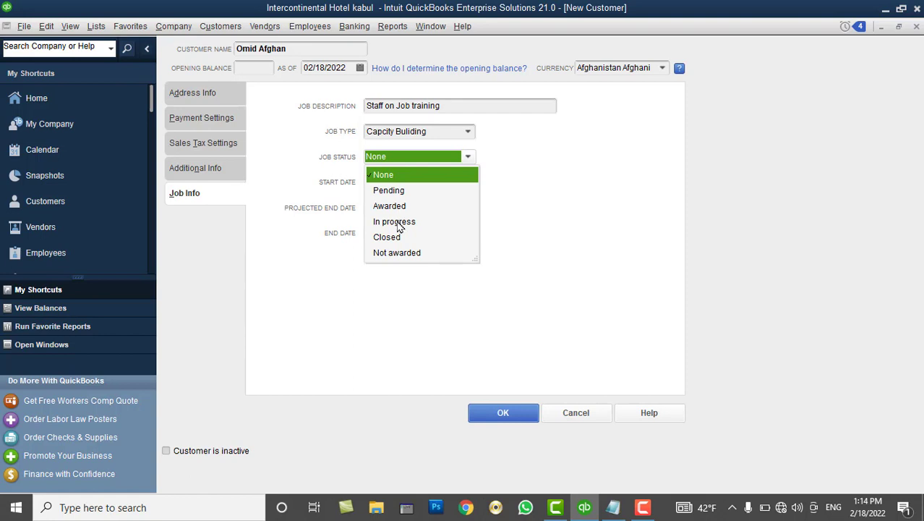
left_click(397, 222)
left_click(378, 182)
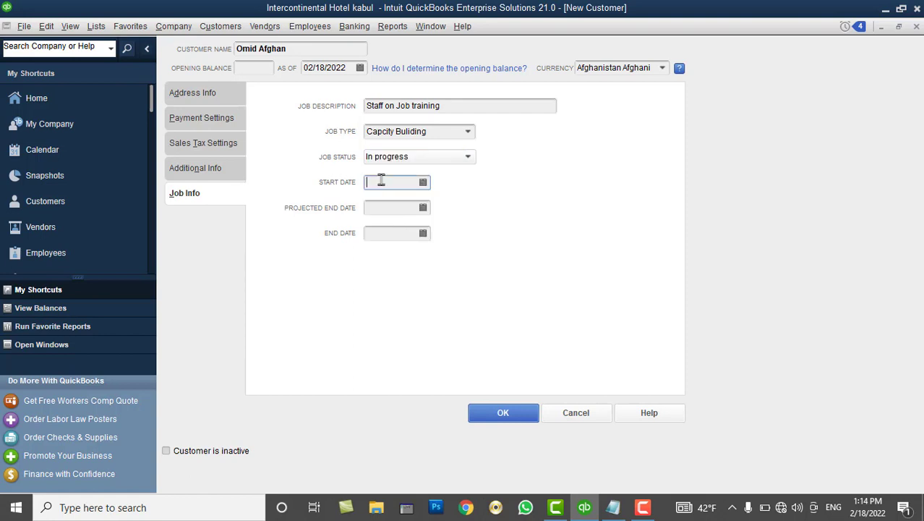
left_click(424, 183)
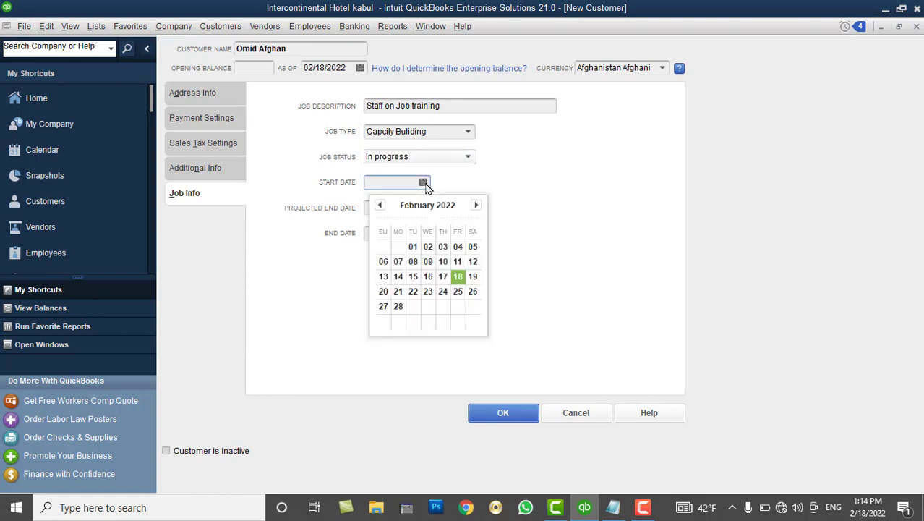
left_click(444, 262)
left_click(396, 209)
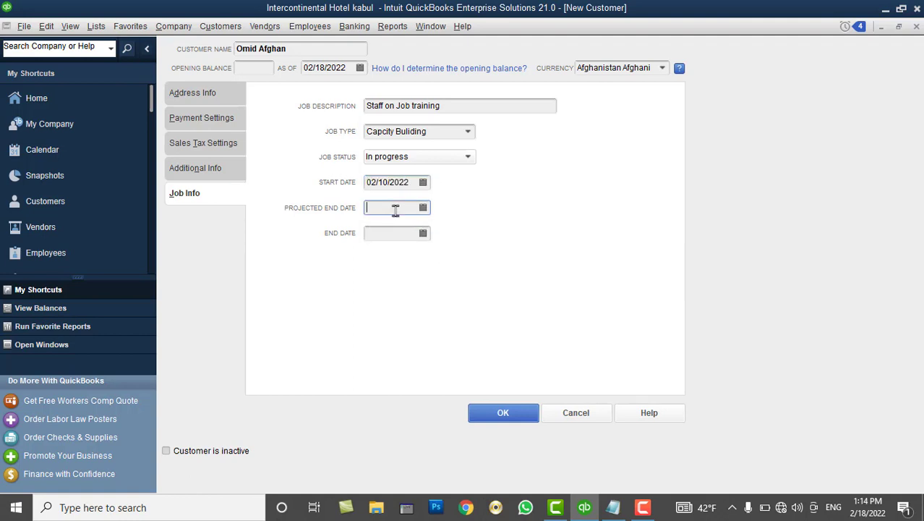
left_click(423, 208)
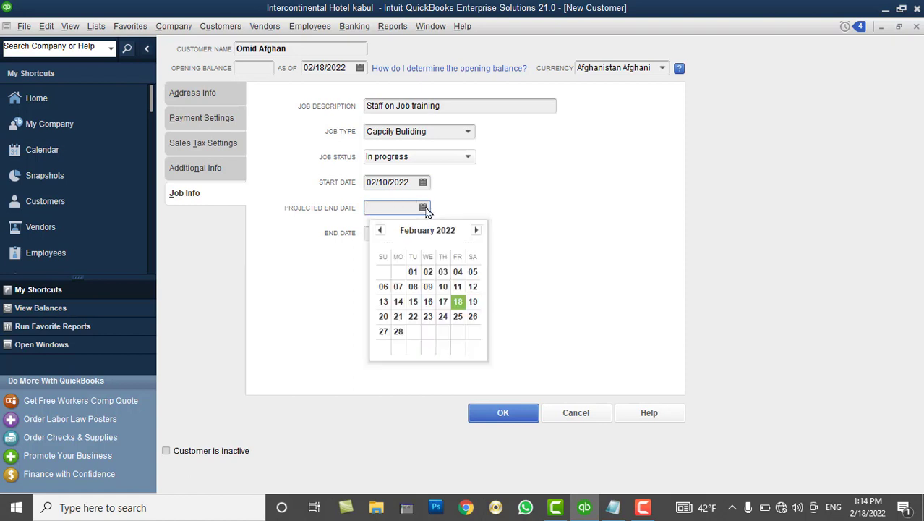
left_click(458, 317)
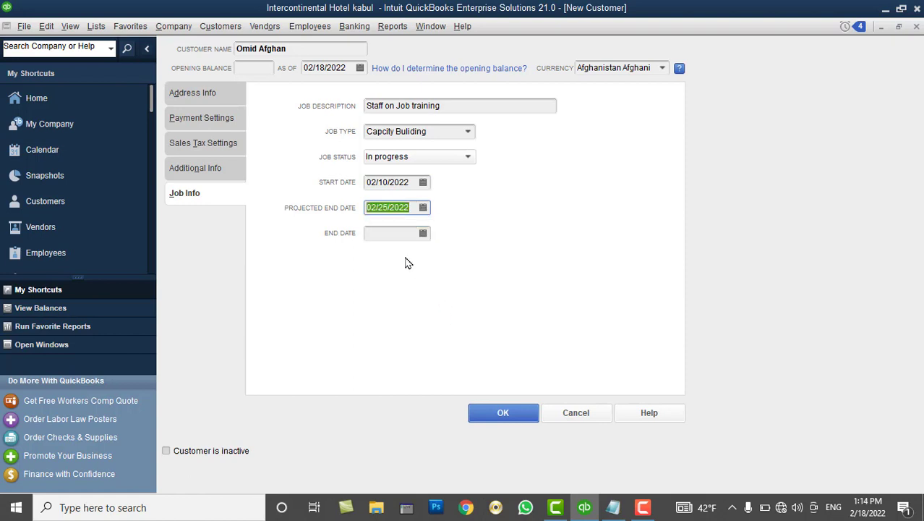
left_click(397, 236)
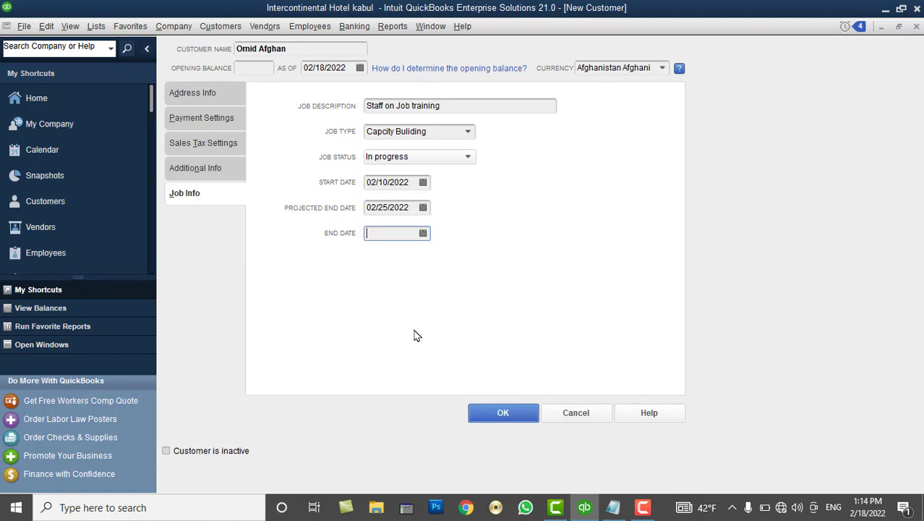
left_click(183, 123)
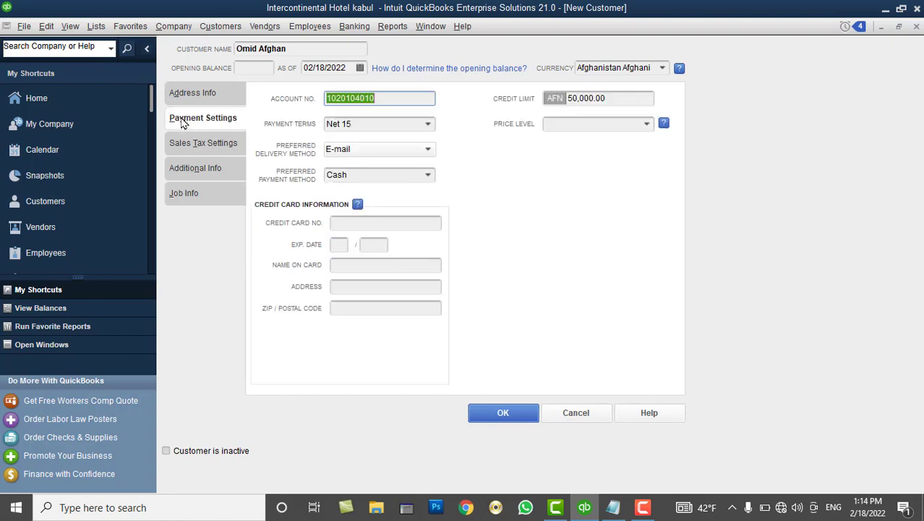
Bring up the Payment Terms choices on the Payment Settings tab
left_click(430, 125)
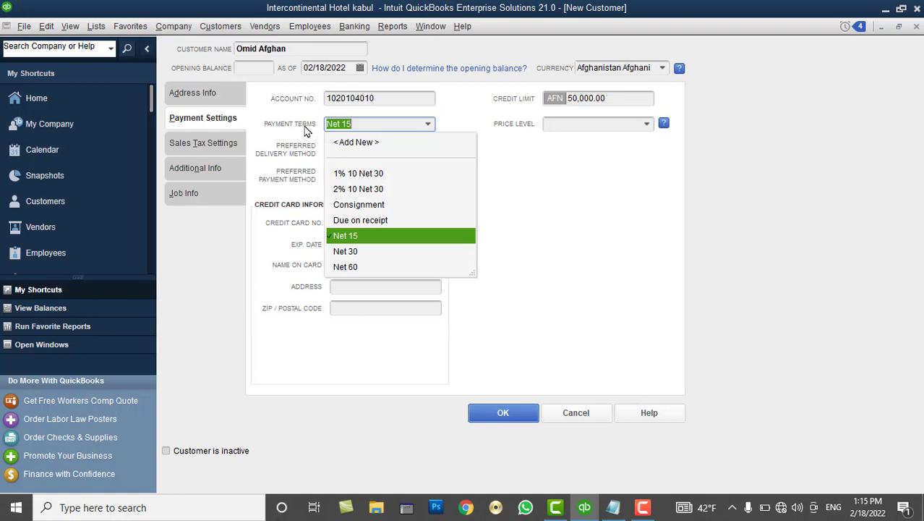
Add a new payment term named '5% 1 Net 30'
left_click(359, 144)
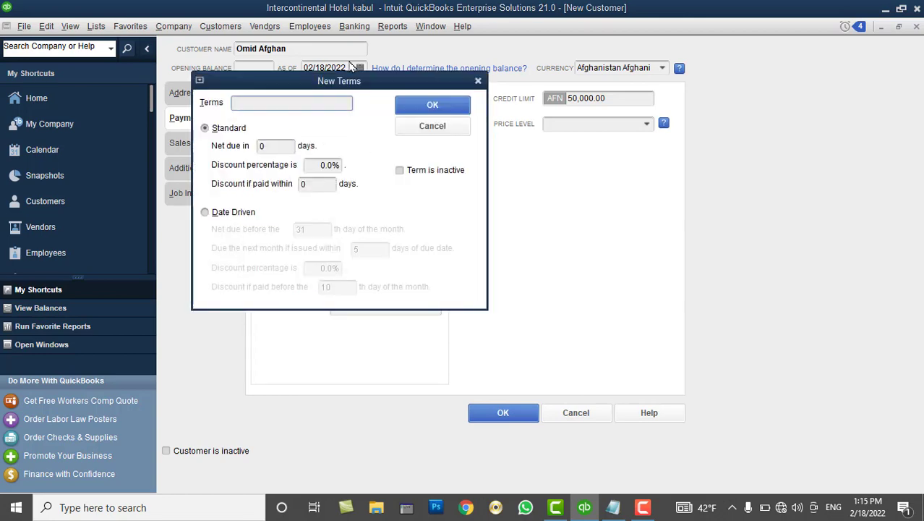
left_click_drag(340, 82, 741, 172)
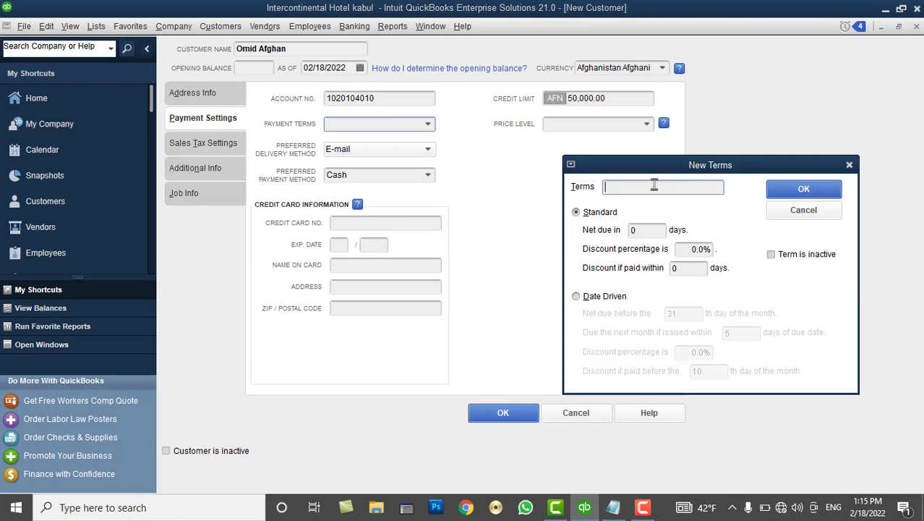
type("1")
key("BackSpace")
type("5% 1 Net 30")
left_click_drag(655, 188, 627, 185)
left_click(622, 186)
left_click_drag(622, 187, 617, 186)
left_click(662, 186)
Give the term net due 30 days and a 5% discount within 1 day, and save it
left_click(640, 230)
type("3")
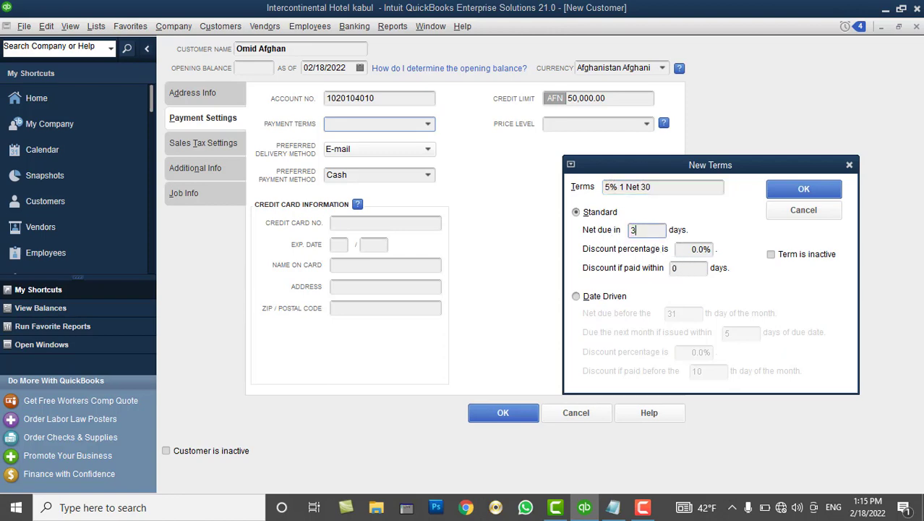
type("0")
left_click(680, 249)
left_click_drag(681, 249, 724, 247)
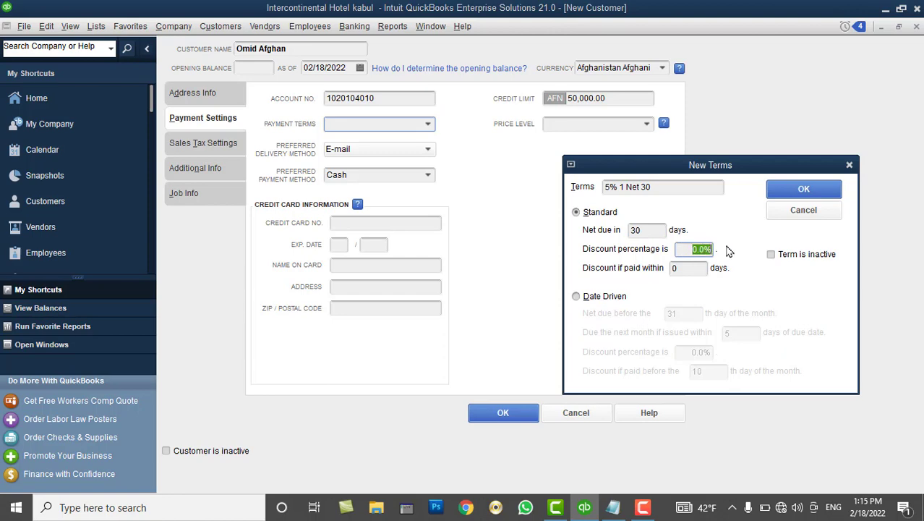
type("5")
key("Tab")
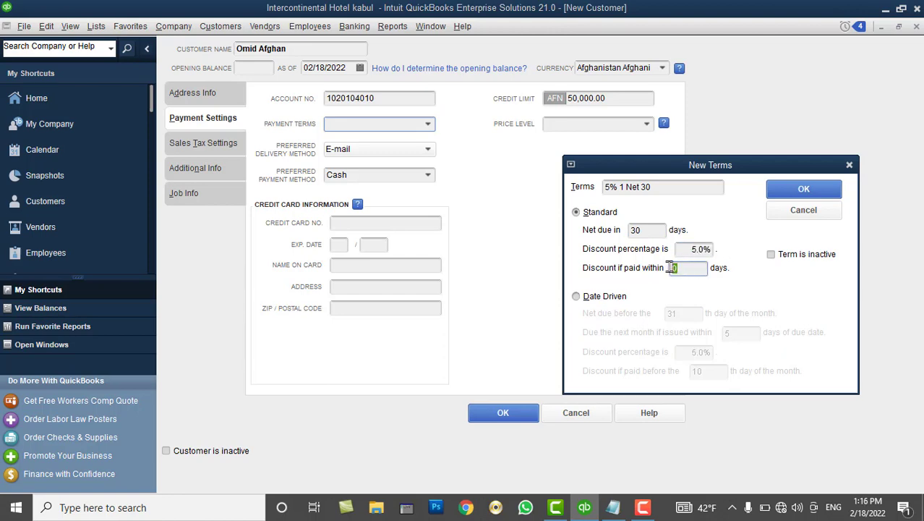
type("1")
left_click(685, 248)
left_click_drag(685, 248, 716, 248)
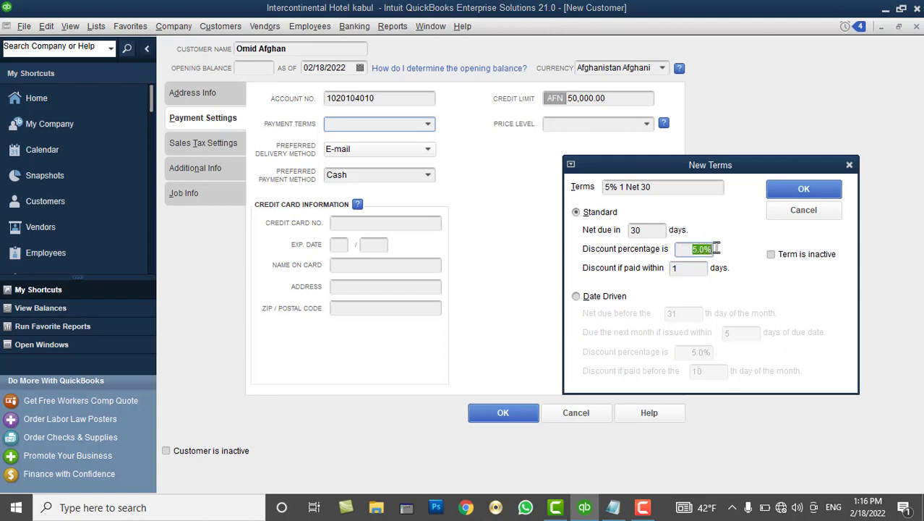
left_click(653, 230)
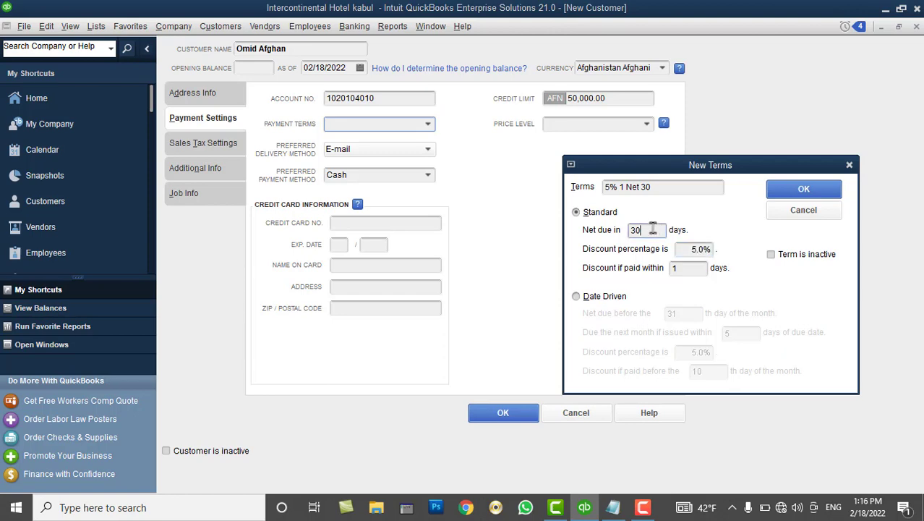
left_click(810, 186)
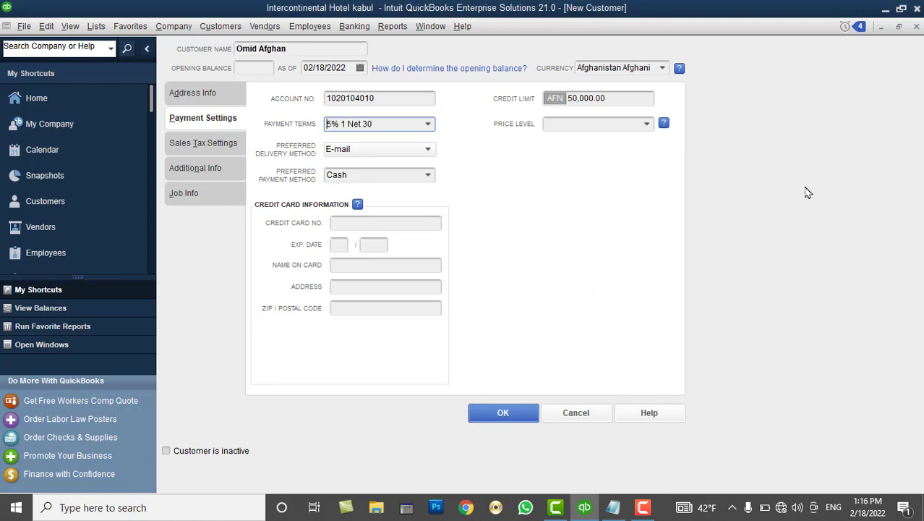
Save the new customer, hide My Shortcuts, and widen the NAME column to show the full name
left_click(505, 412)
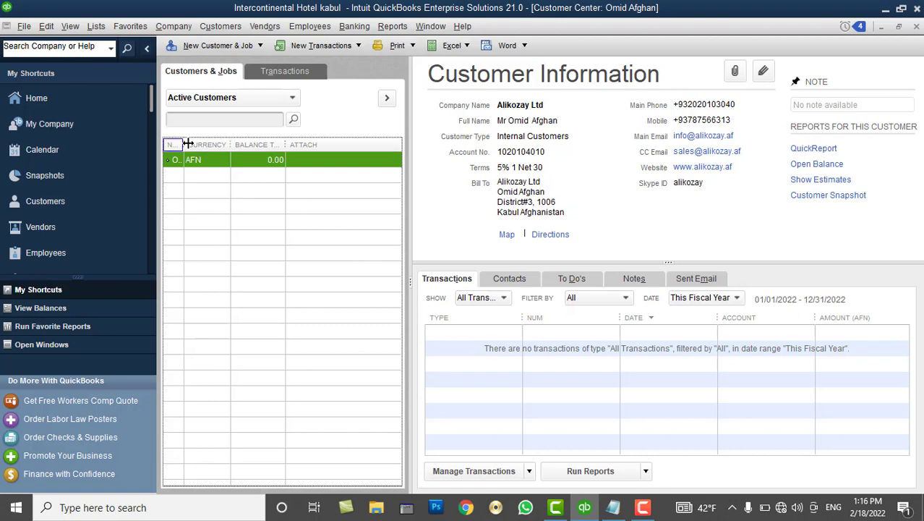
left_click_drag(183, 144, 204, 138)
left_click(147, 48)
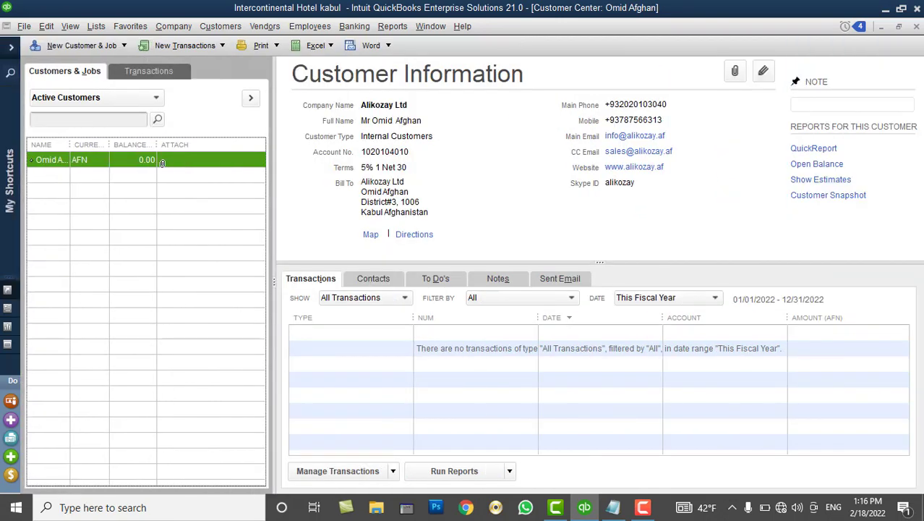
left_click_drag(66, 144, 95, 144)
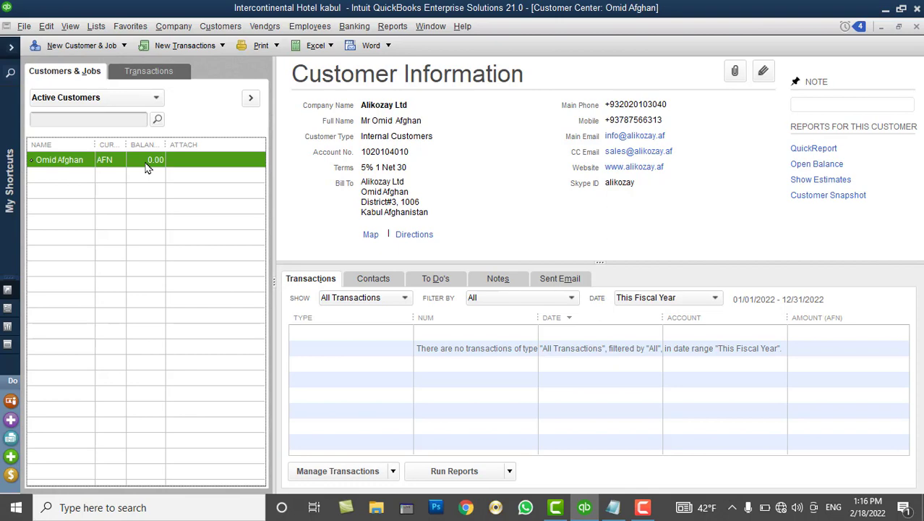
right_click(199, 159)
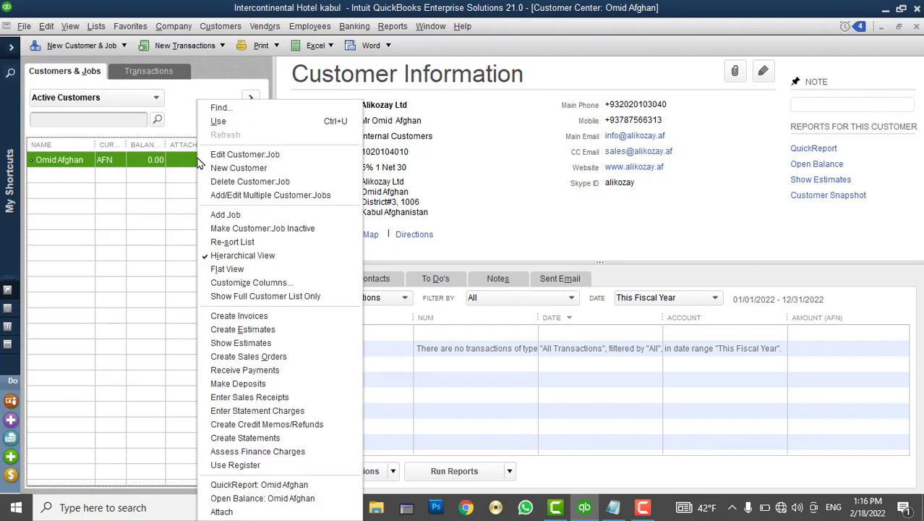
left_click(182, 164)
left_click(183, 164)
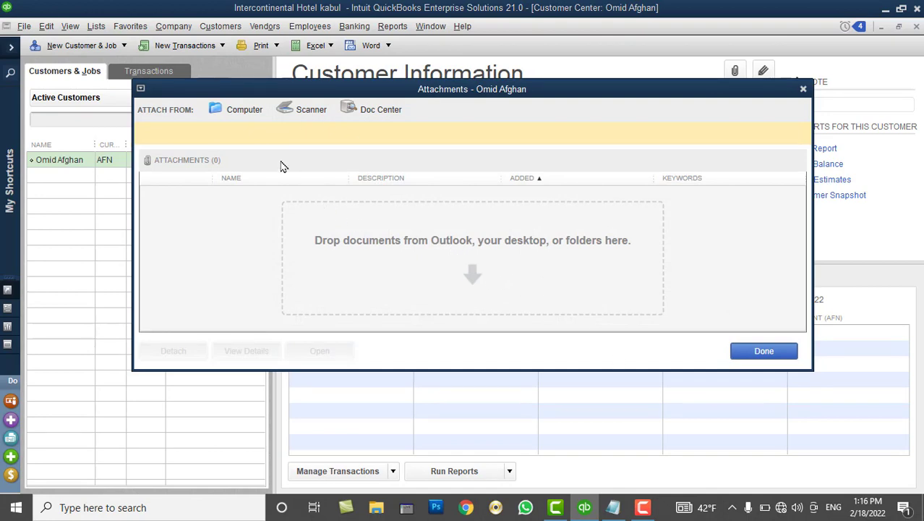
left_click(246, 114)
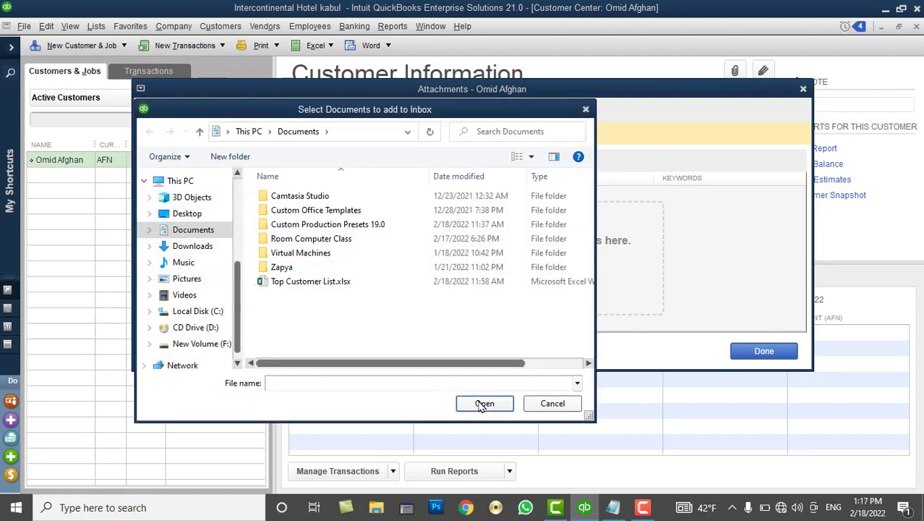
left_click(553, 403)
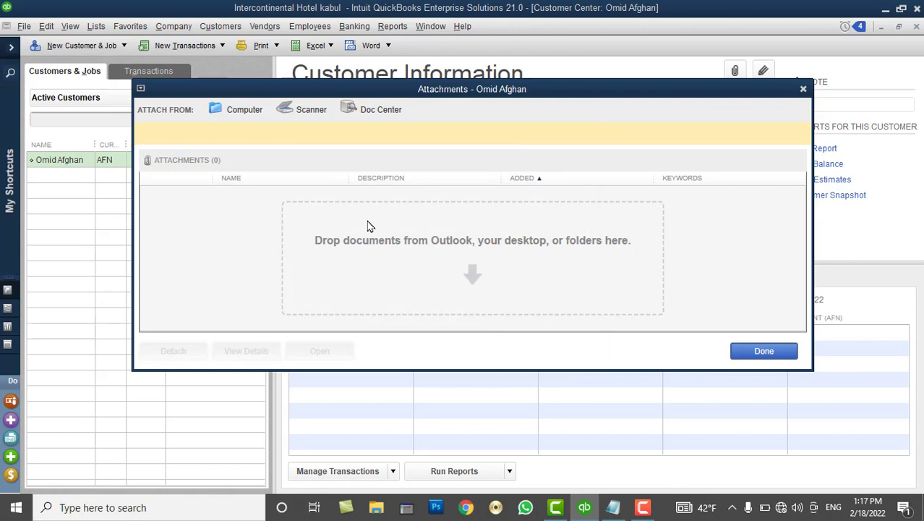
left_click(763, 351)
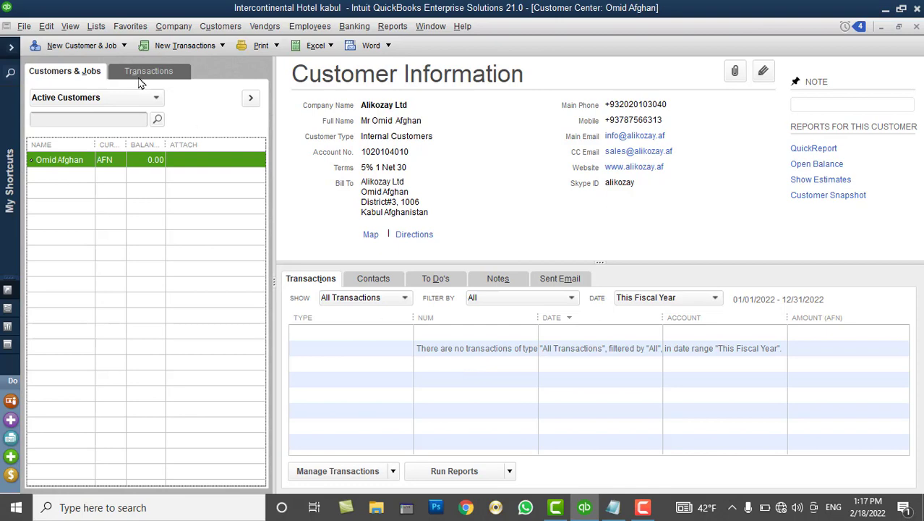
Start a new customer record and enter the customer's name
left_click(94, 49)
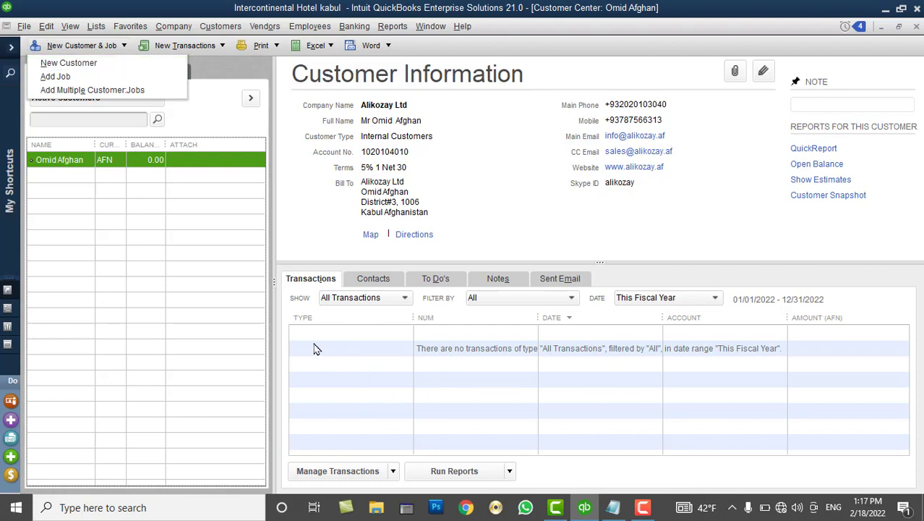
left_click(94, 67)
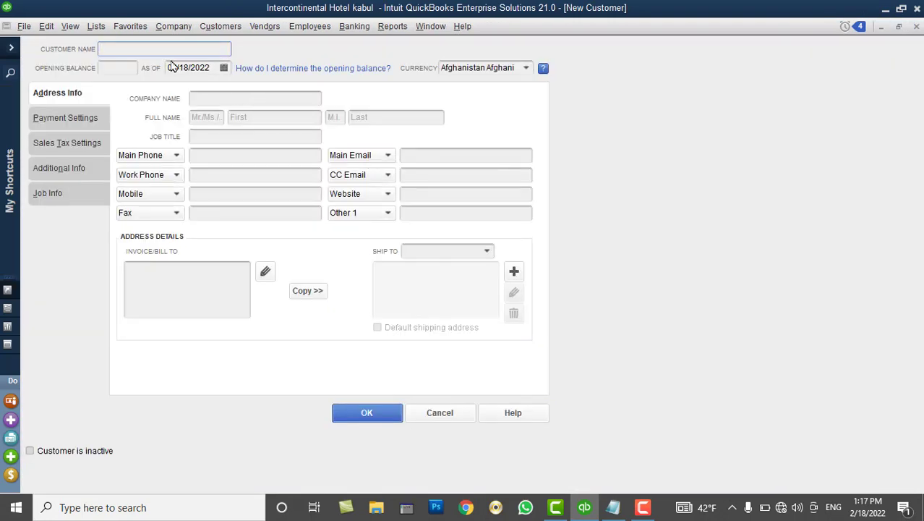
type("Ali Baba")
key("Tab")
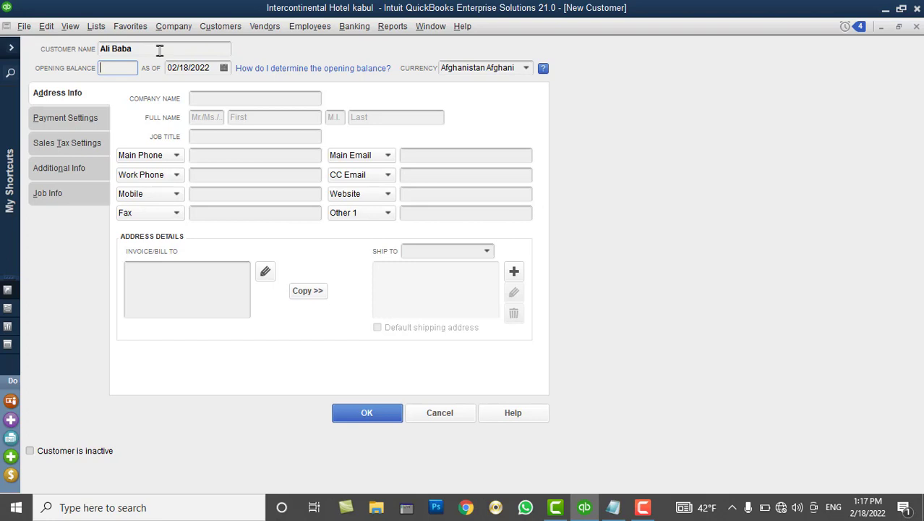
Enter a 10,000 opening balance for the new customer
type("100")
key("Tab")
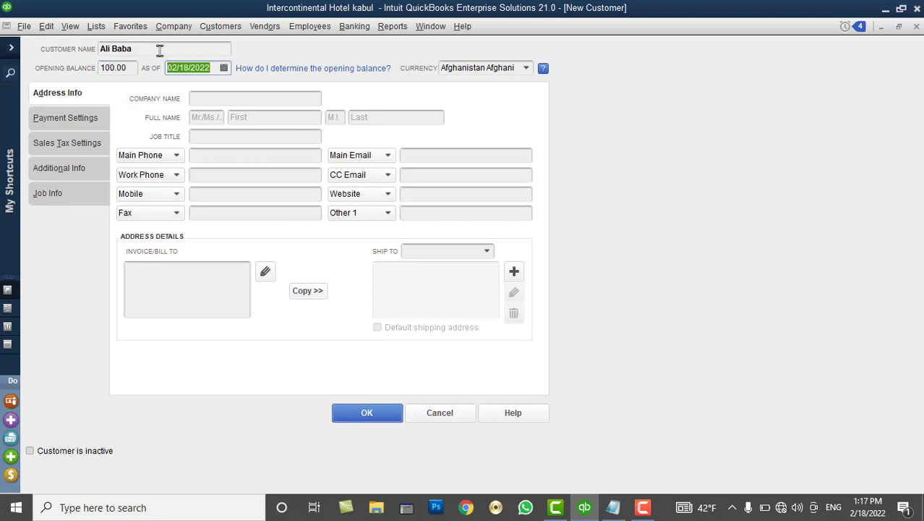
left_click(114, 68)
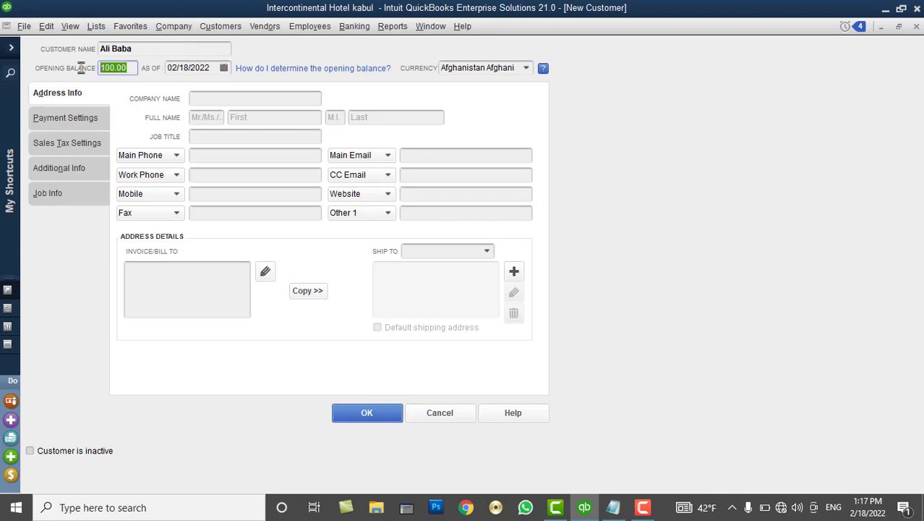
type("100")
key("Tab")
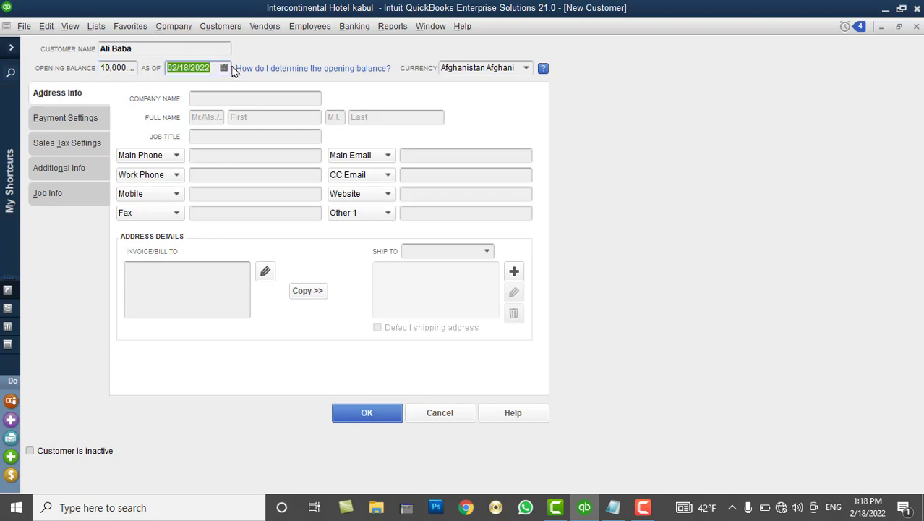
Set the opening balance as-of date to 02/01/2022 and fill in the company name
left_click(224, 68)
left_click(215, 131)
left_click(246, 99)
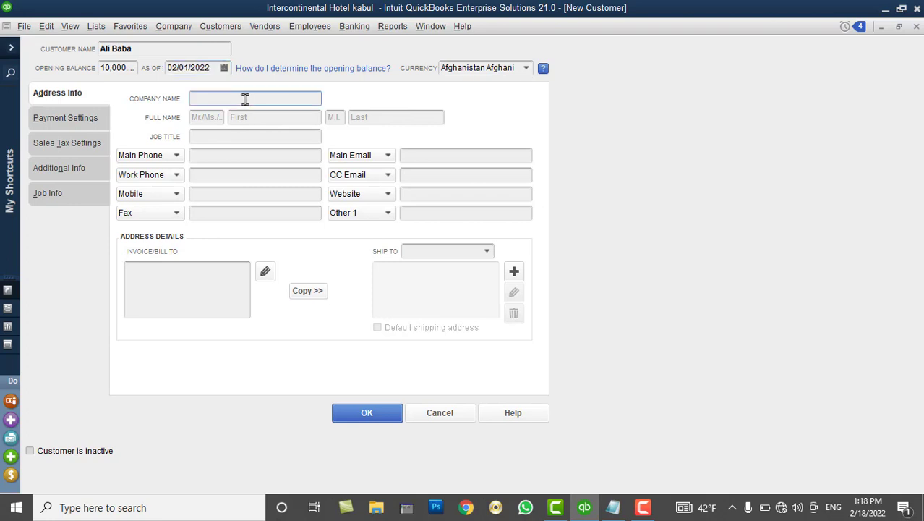
type("Ali Baba")
Save the customer, widen the Name column, select the 10,000.00 invoice, then minimize QuickBooks
left_click(367, 413)
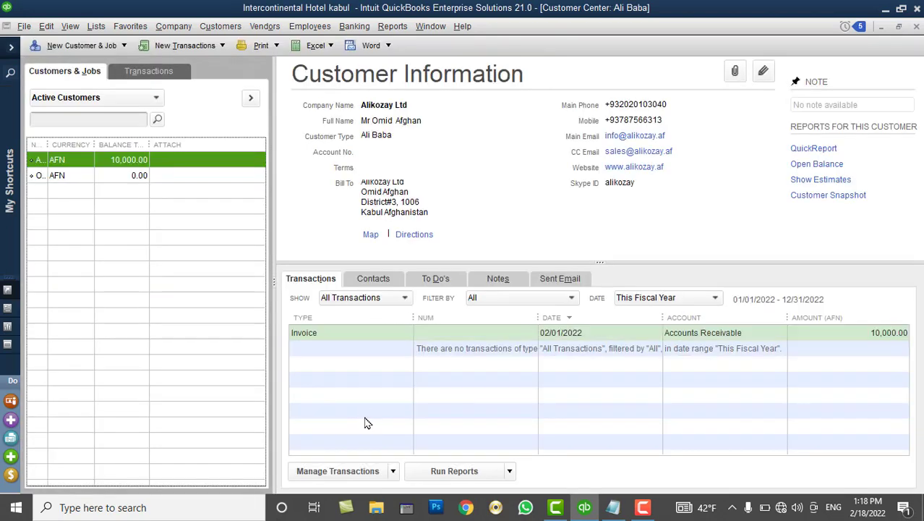
left_click_drag(48, 145, 102, 174)
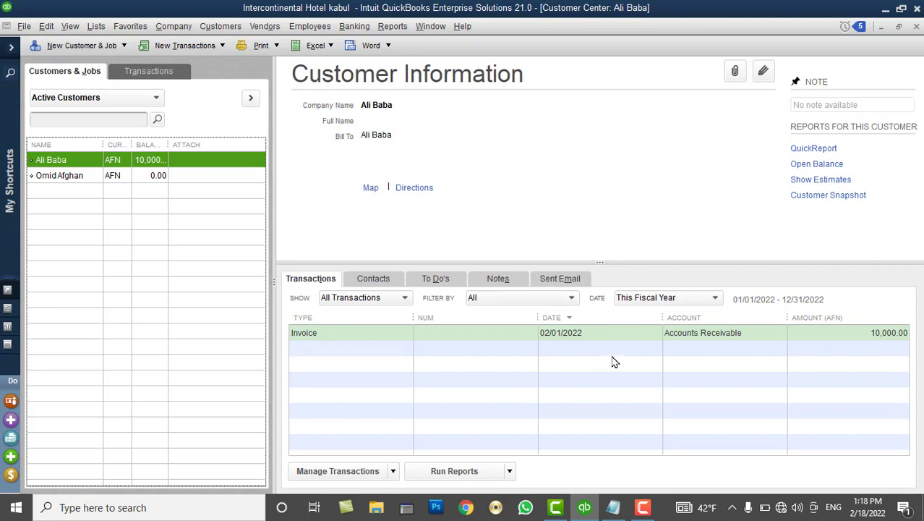
left_click(684, 336)
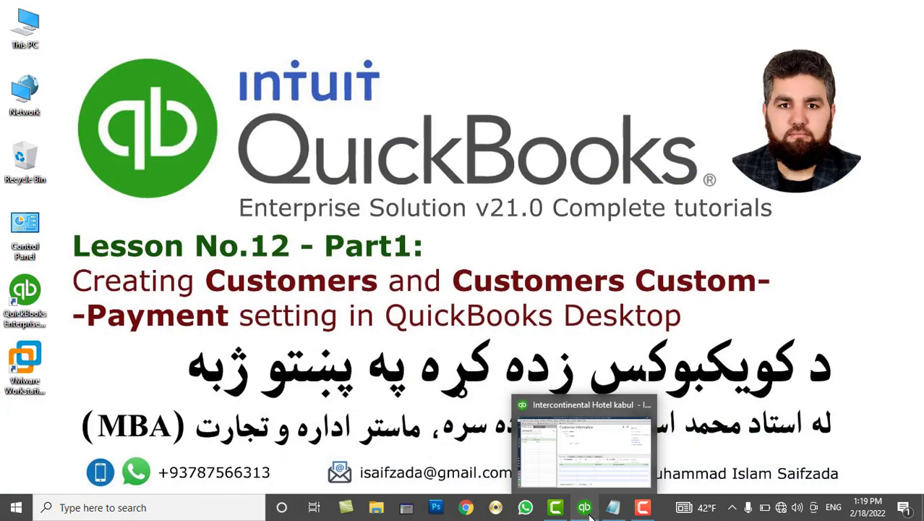
left_click(588, 511)
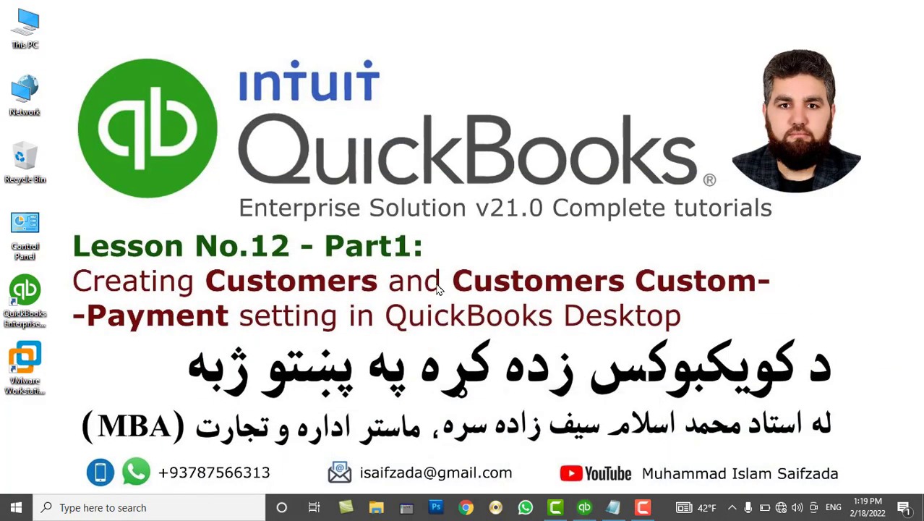